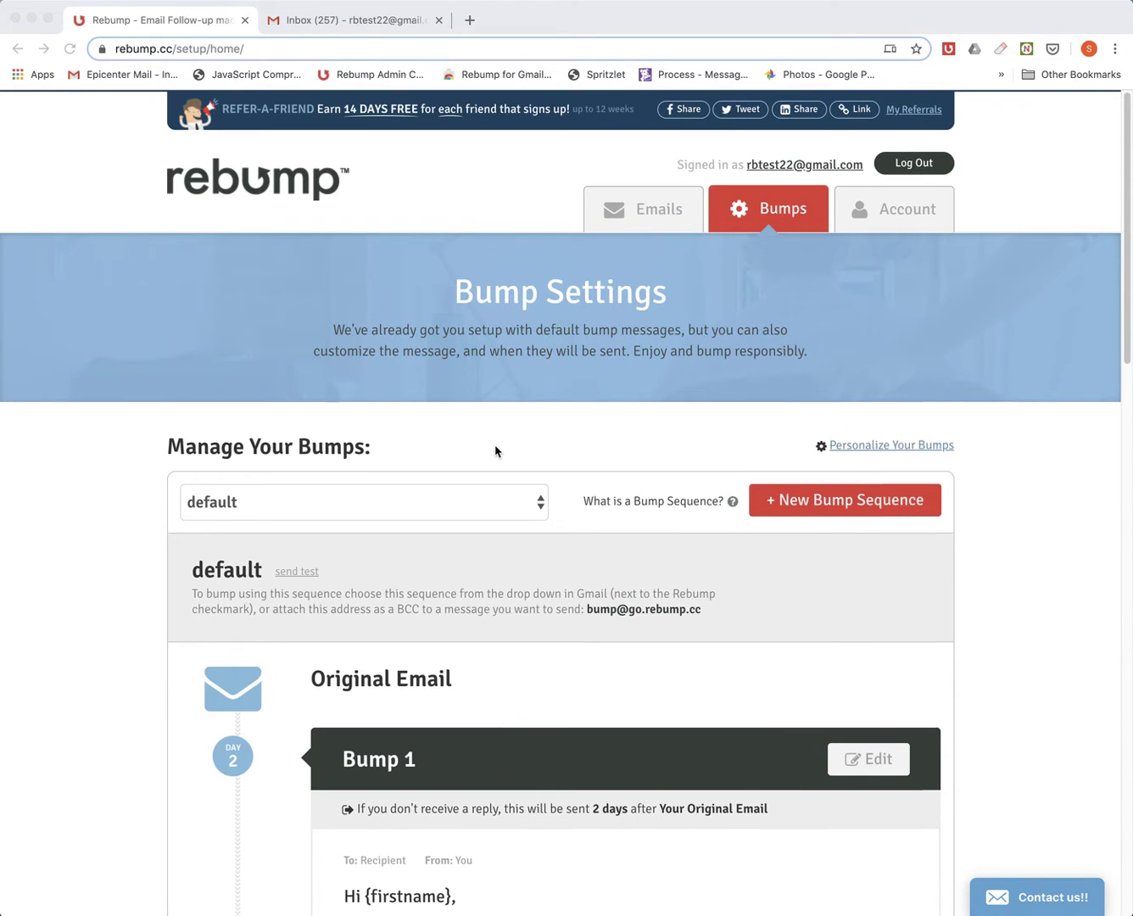
# Step: Examine the messages and send timing of the bumps in the default sequence
pyautogui.scroll(-2, 496, 451)
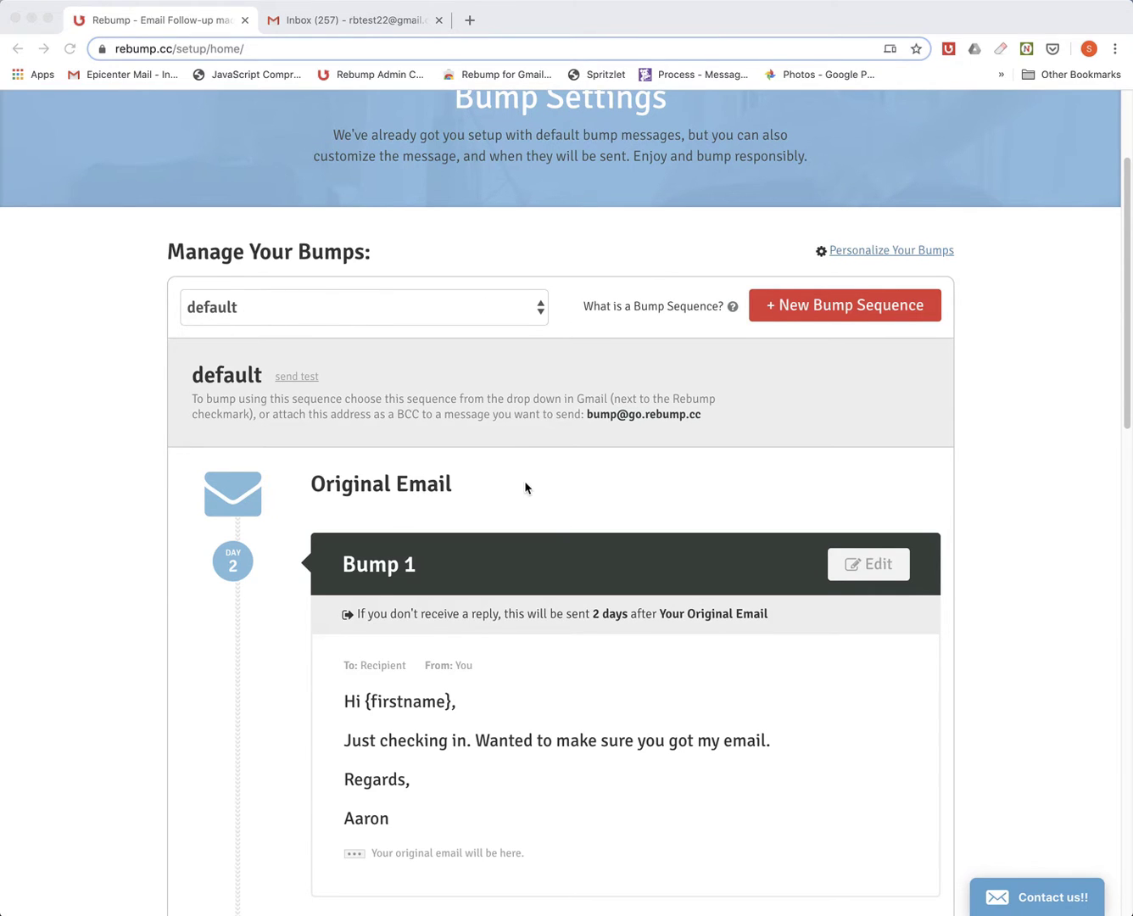
pyautogui.scroll(-3, 524, 488)
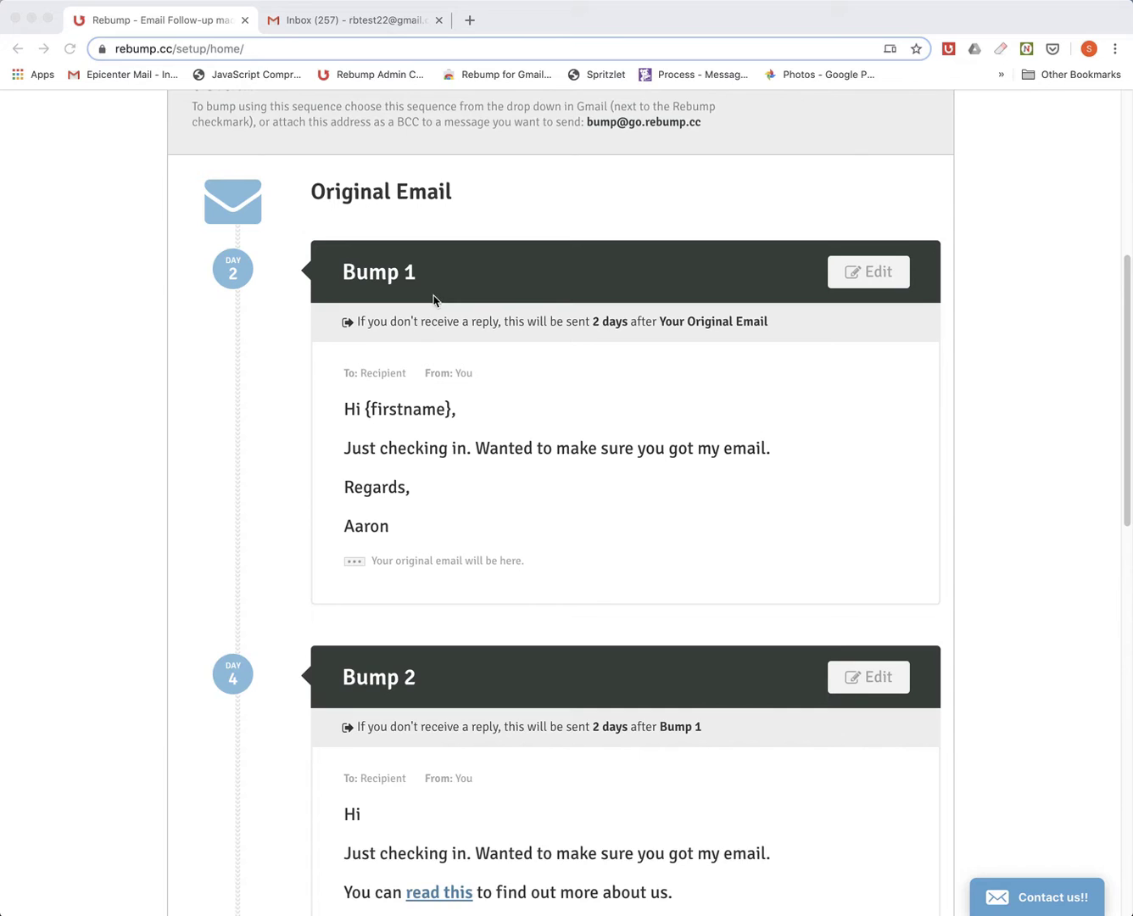
pyautogui.scroll(-5, 398, 559)
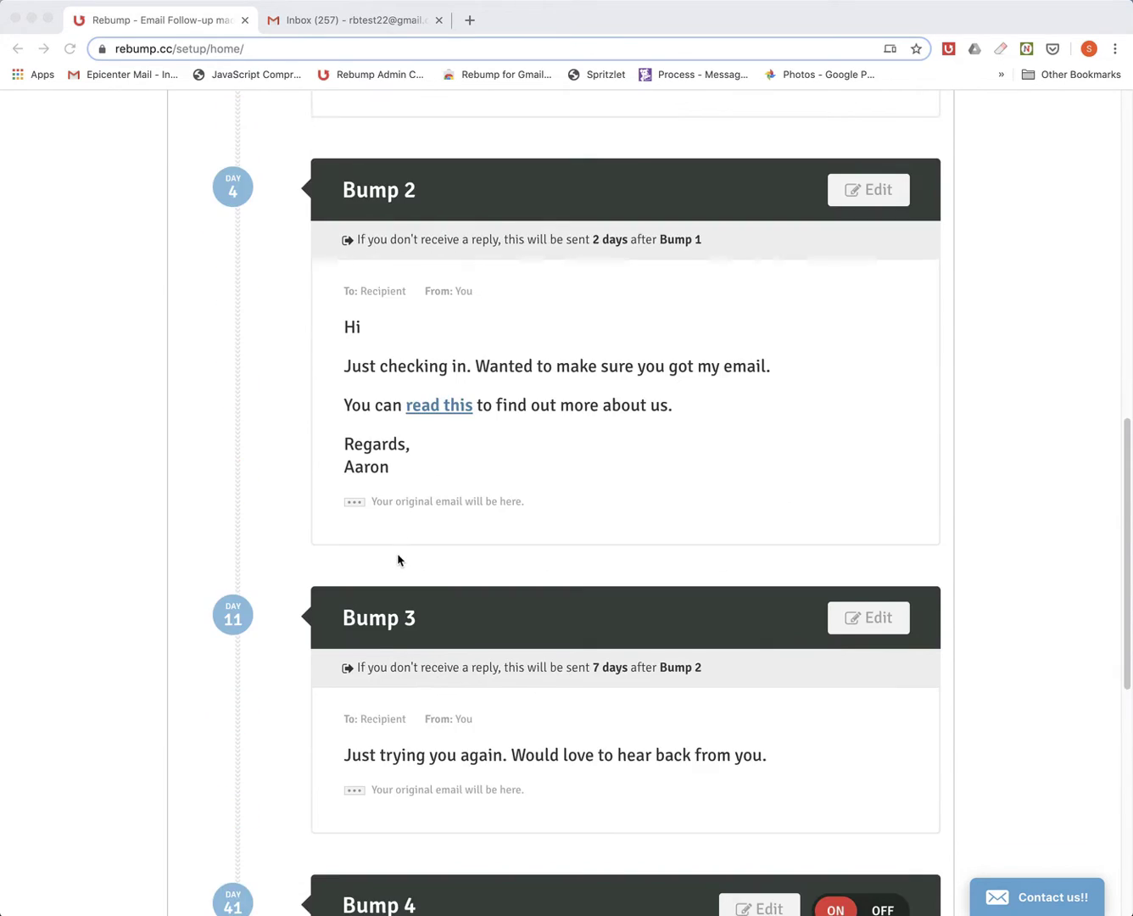
pyautogui.scroll(-5, 398, 560)
pyautogui.scroll(6, 398, 560)
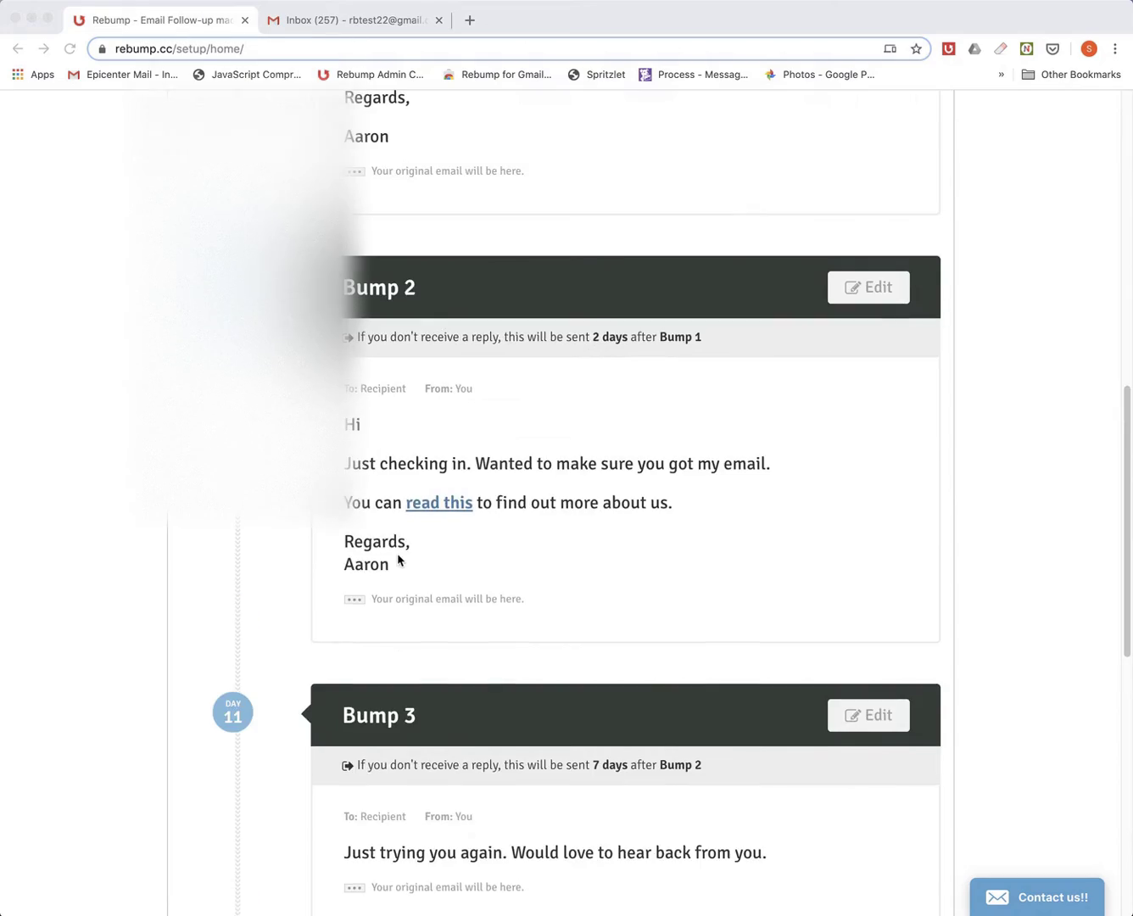
pyautogui.scroll(6, 398, 559)
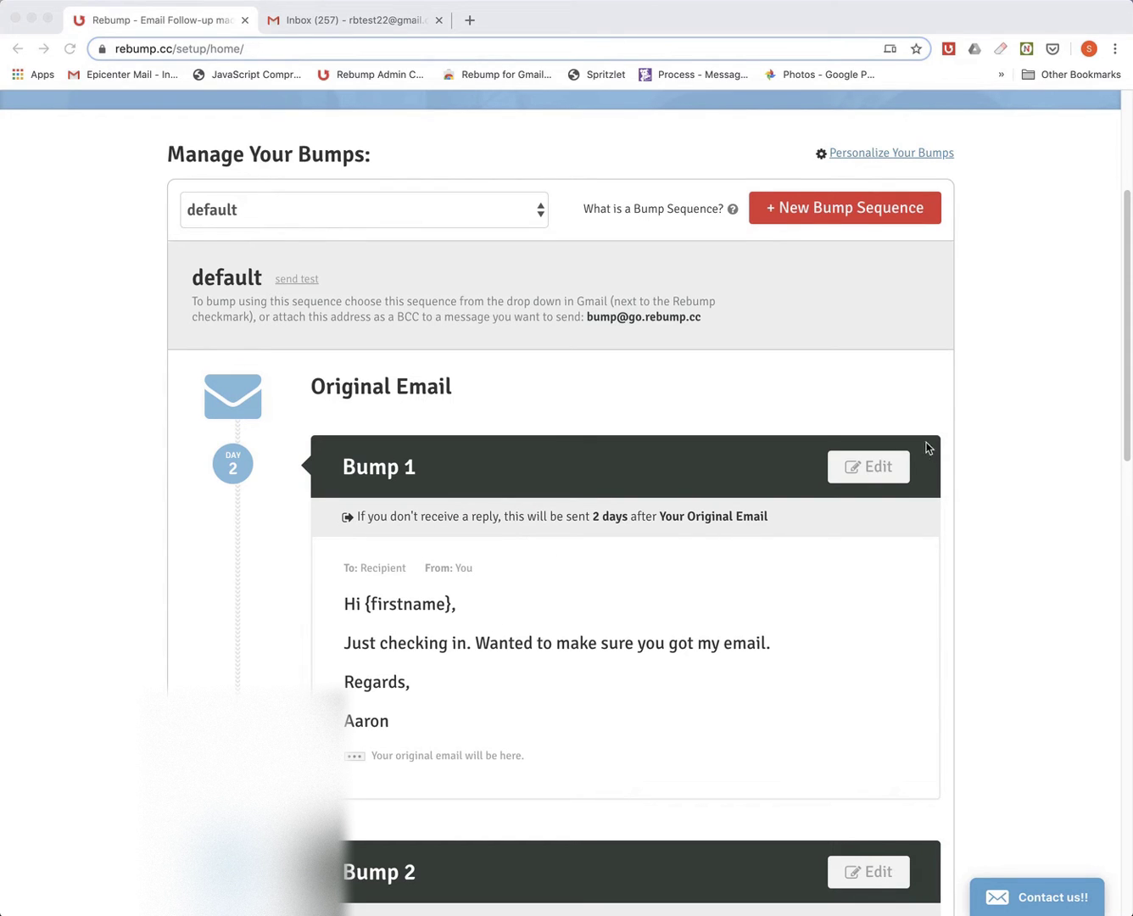
# Step: Open Bump 1 of the default sequence for editing and review its send delay, message text and available variables
pyautogui.click(877, 469)
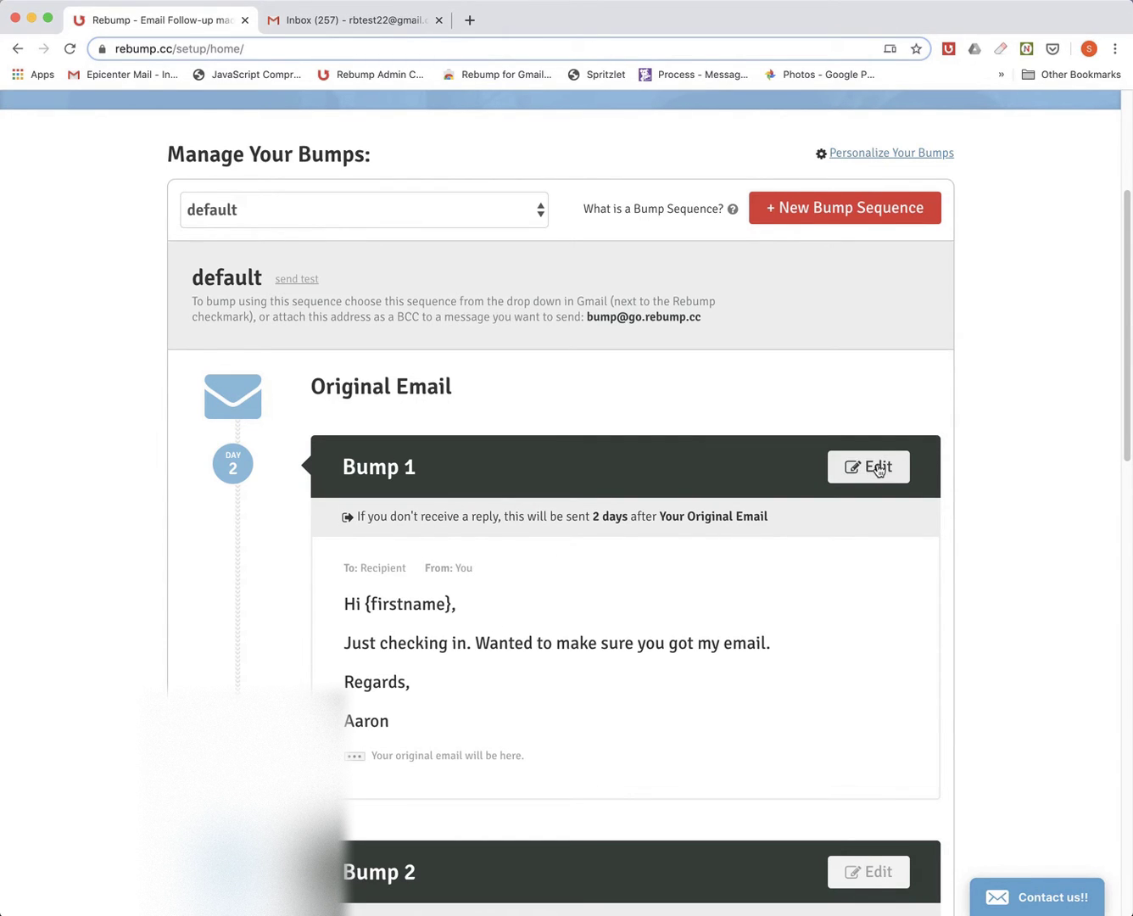
pyautogui.click(877, 469)
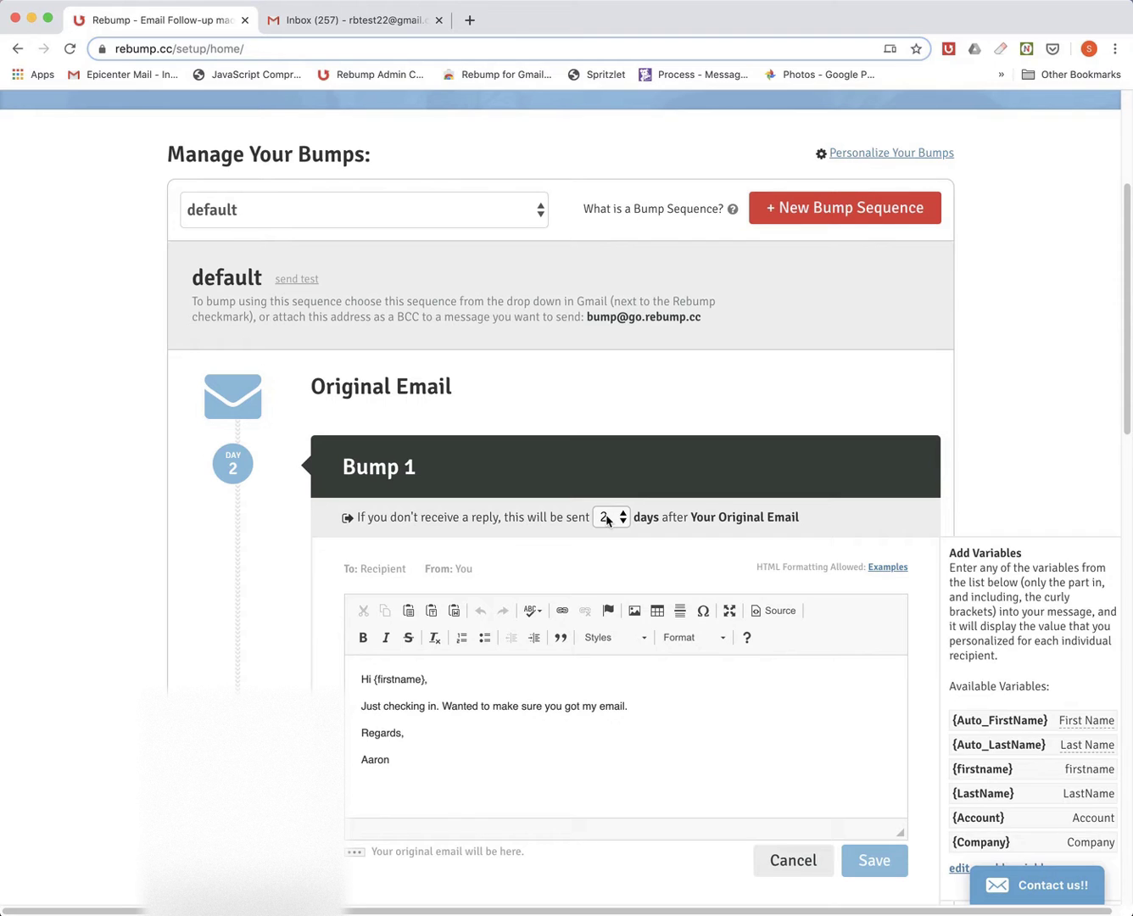
pyautogui.scroll(-2, 607, 520)
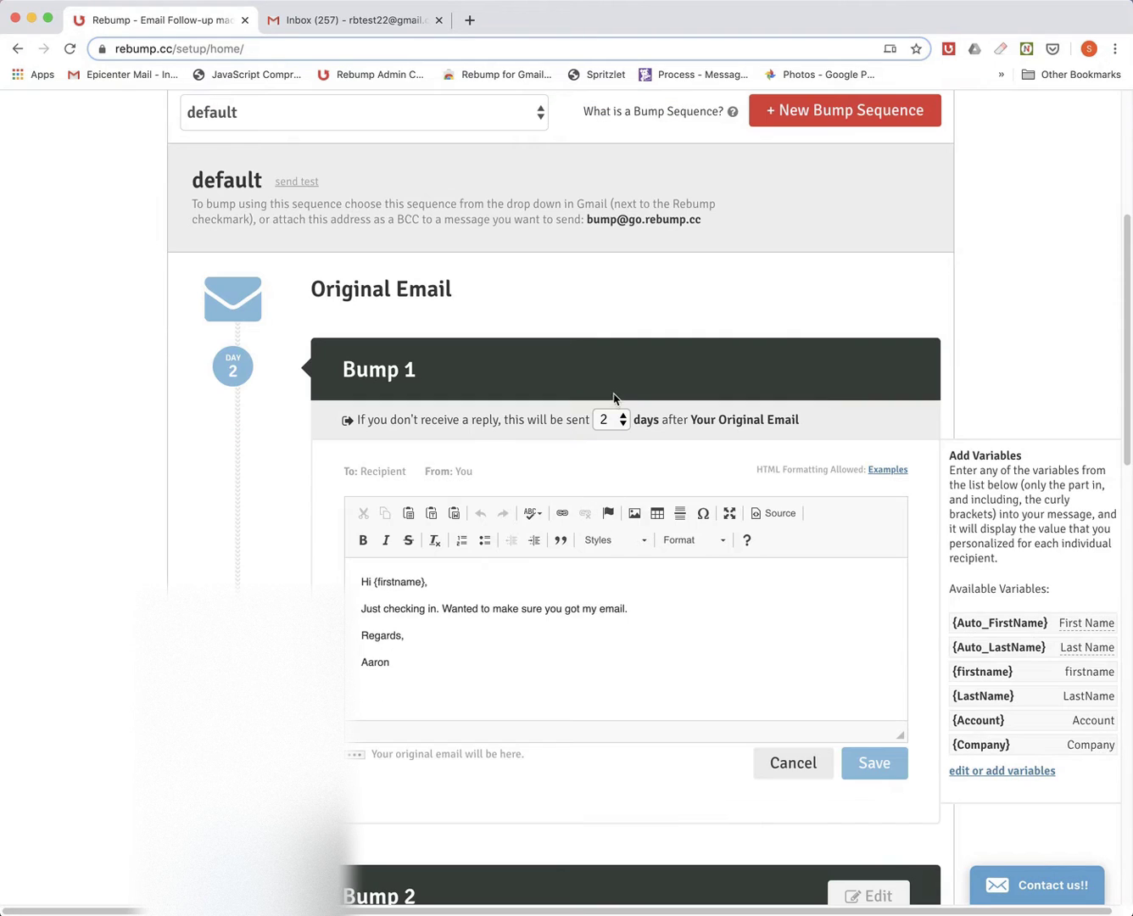
pyautogui.scroll(-2, 649, 421)
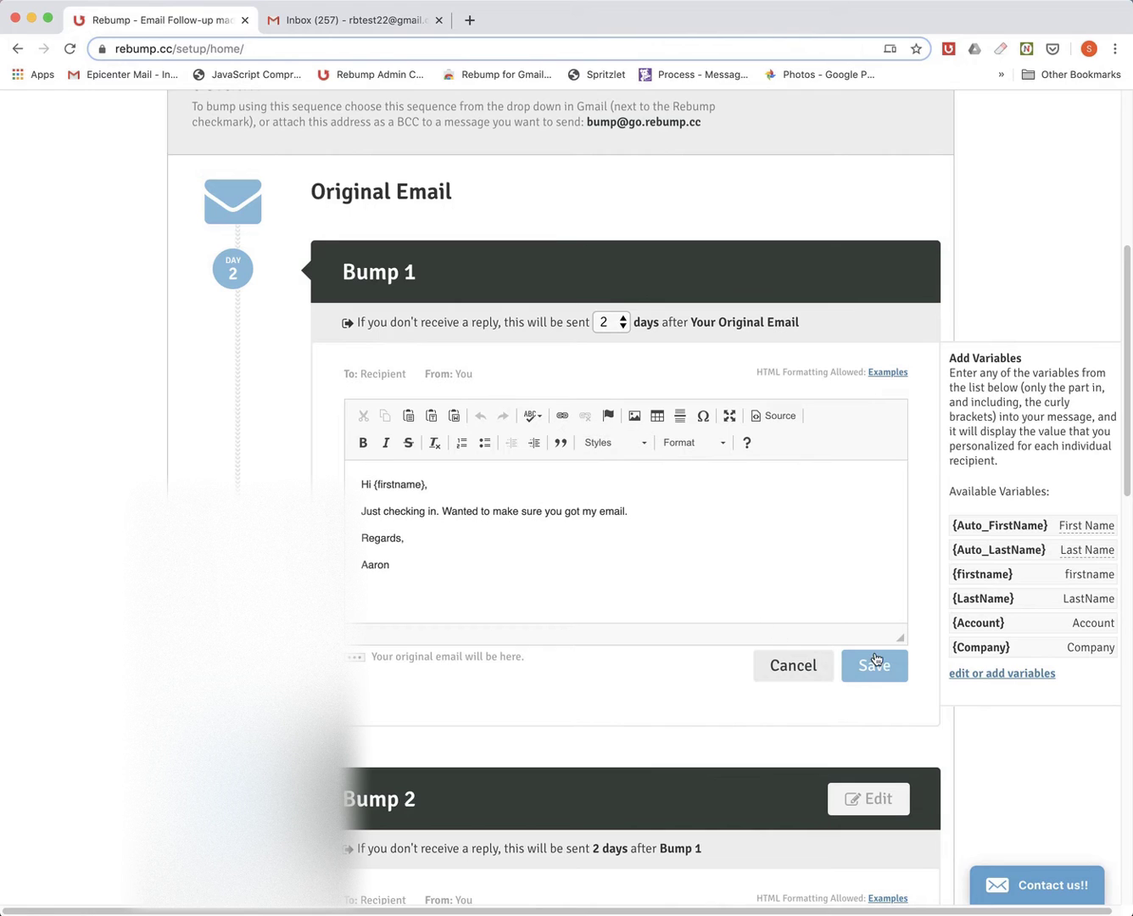
pyautogui.scroll(-2, 881, 672)
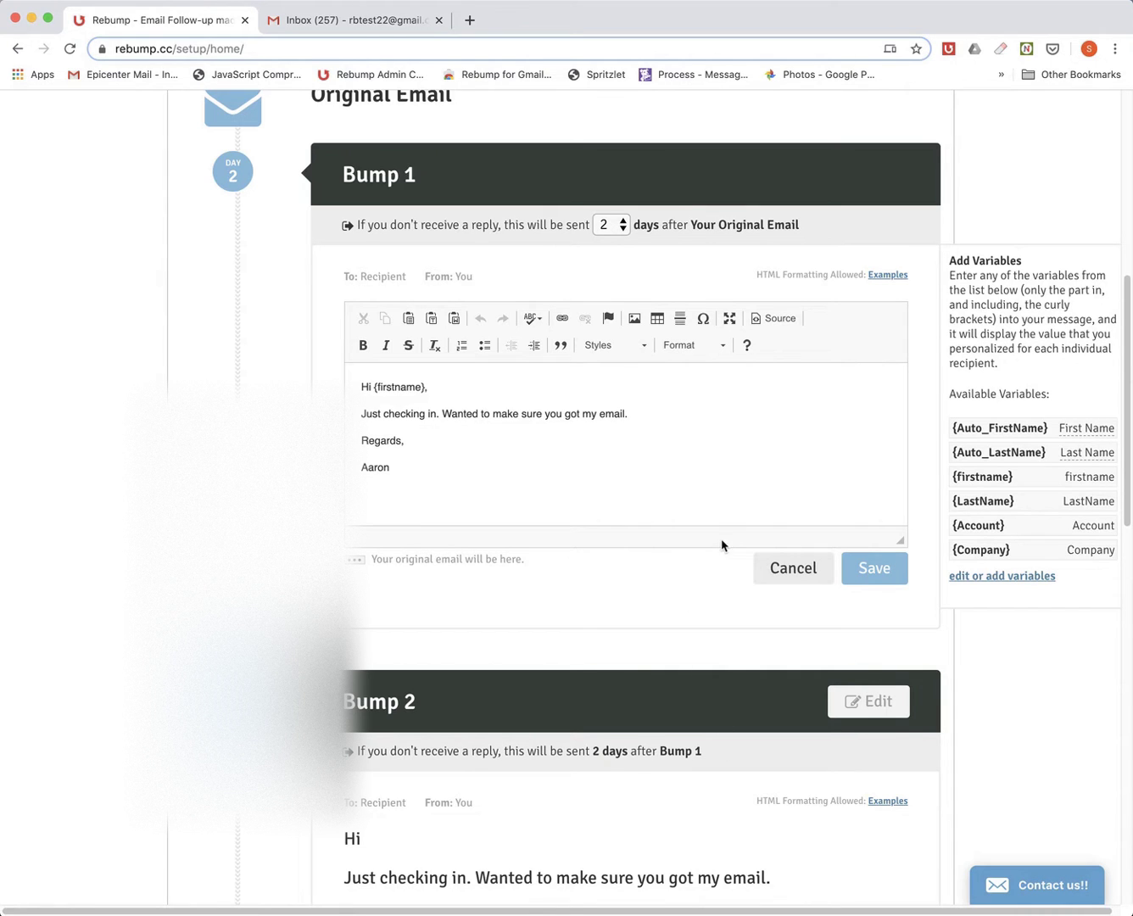
pyautogui.scroll(2, 759, 482)
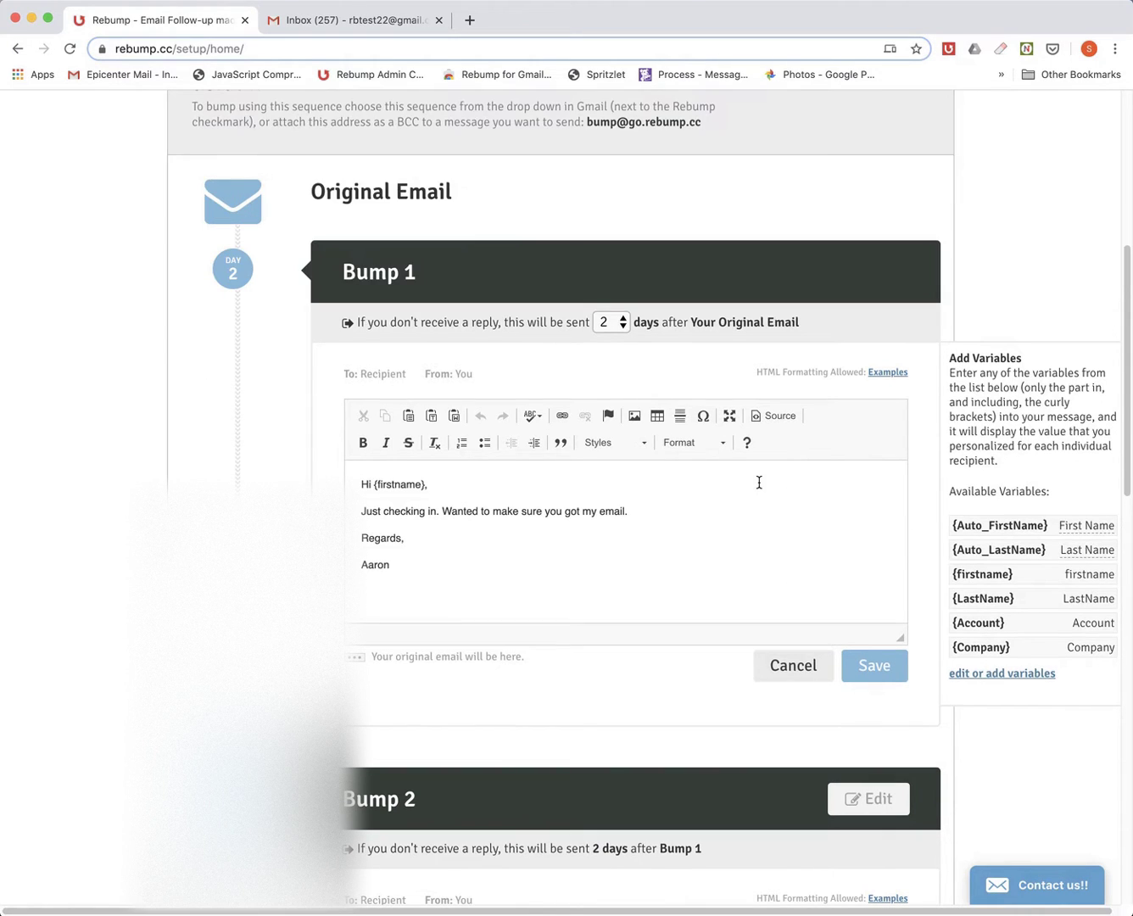
pyautogui.scroll(2, 759, 482)
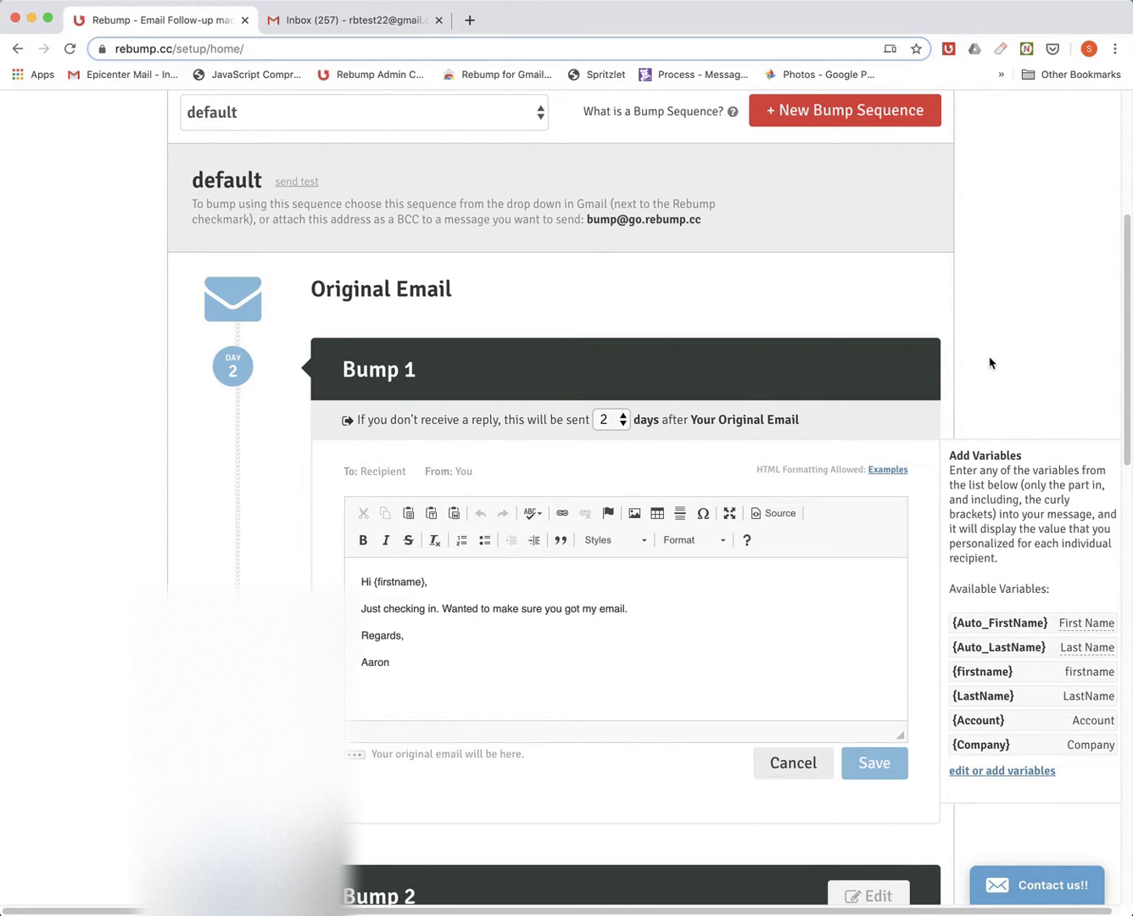
pyautogui.scroll(2, 997, 362)
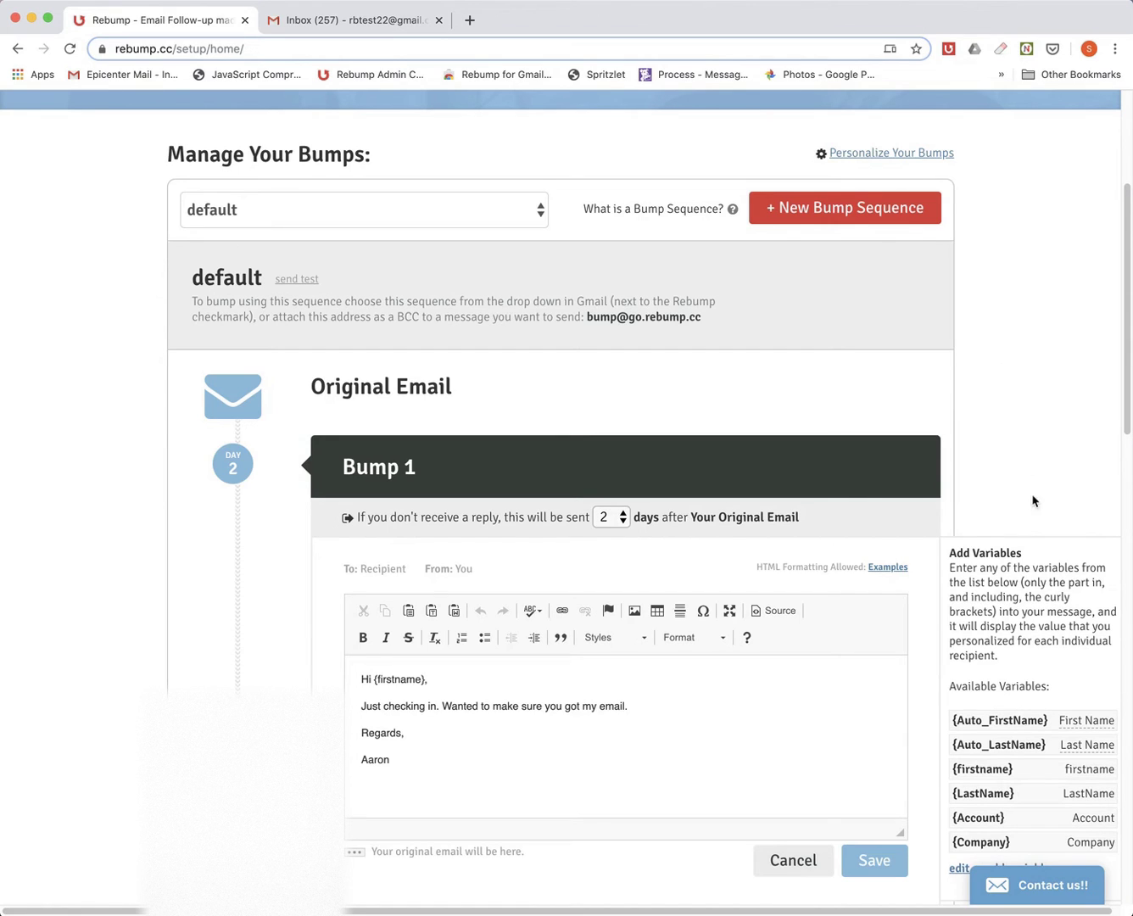
# Step: Open the bump personalization page and look over its table of recipients and variable columns
pyautogui.click(882, 153)
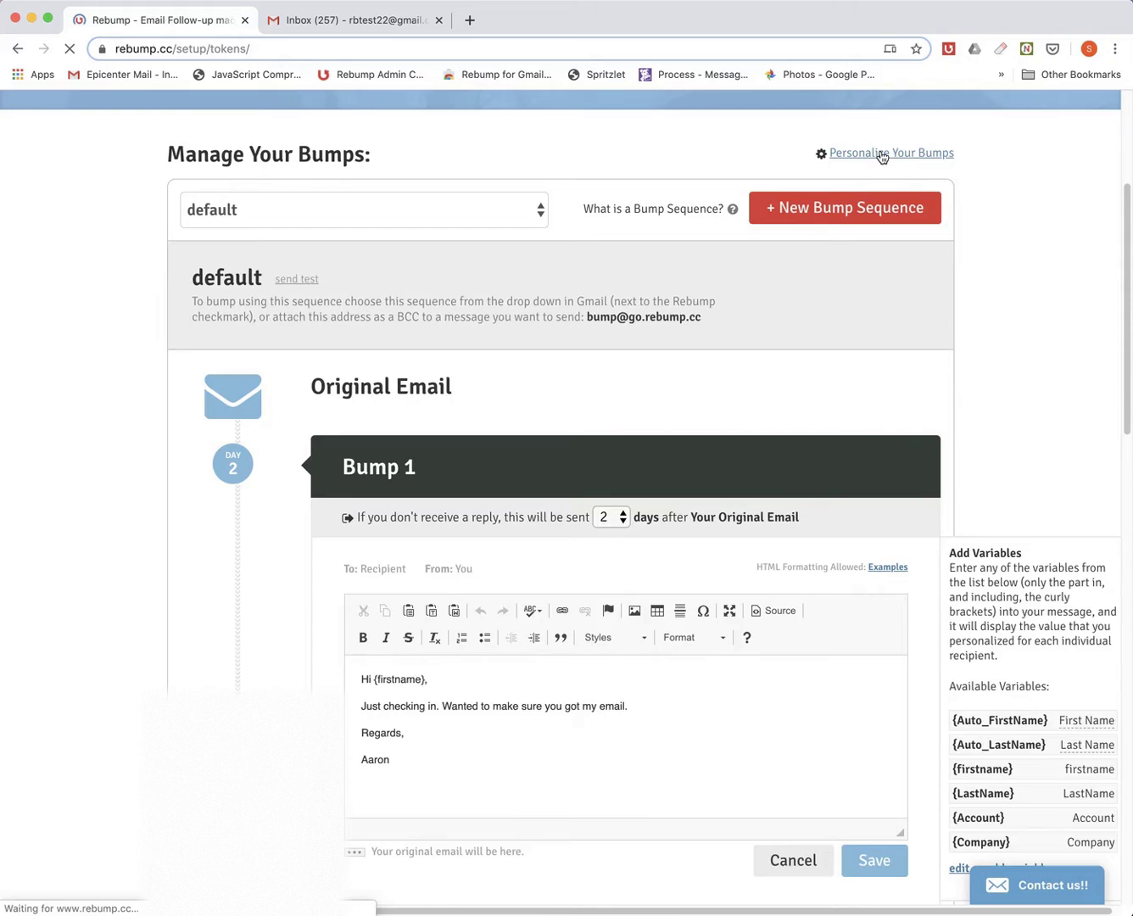
pyautogui.scroll(-3, 892, 397)
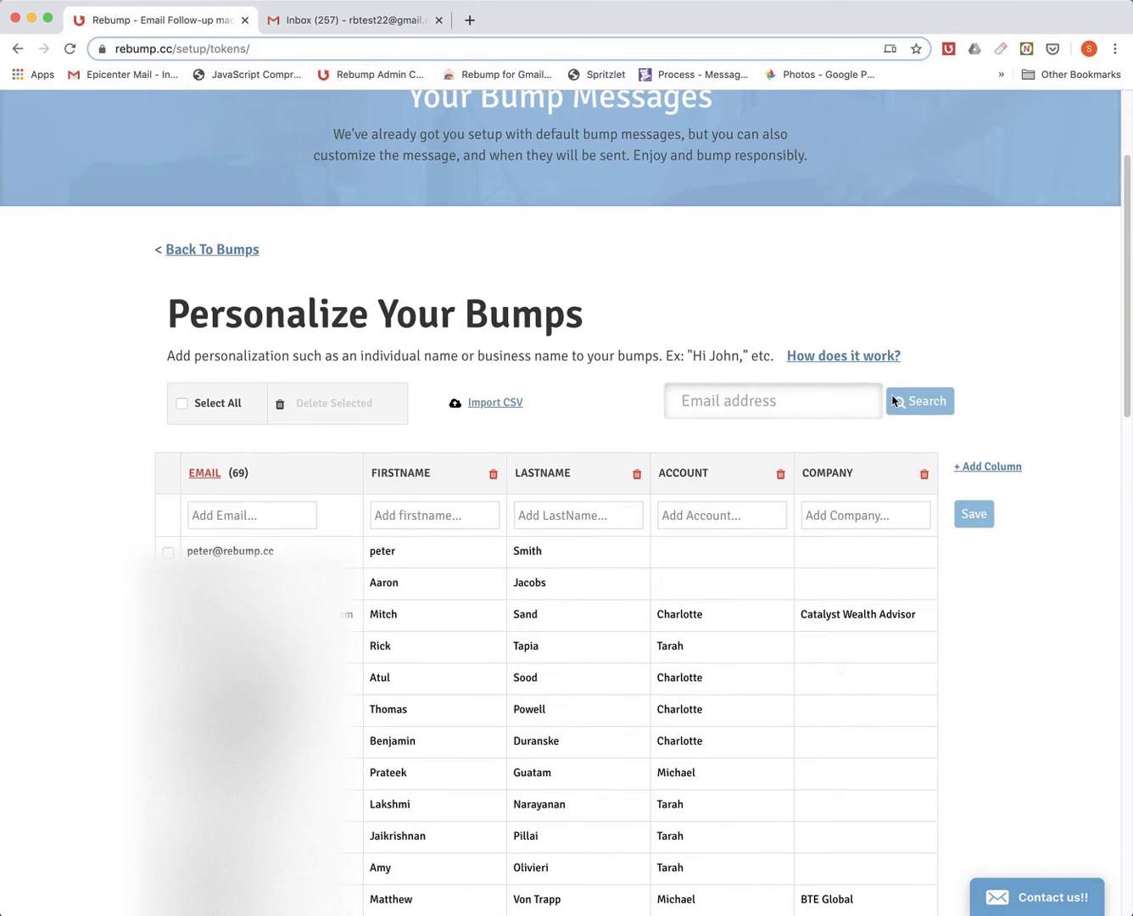
pyautogui.scroll(-2, 1014, 314)
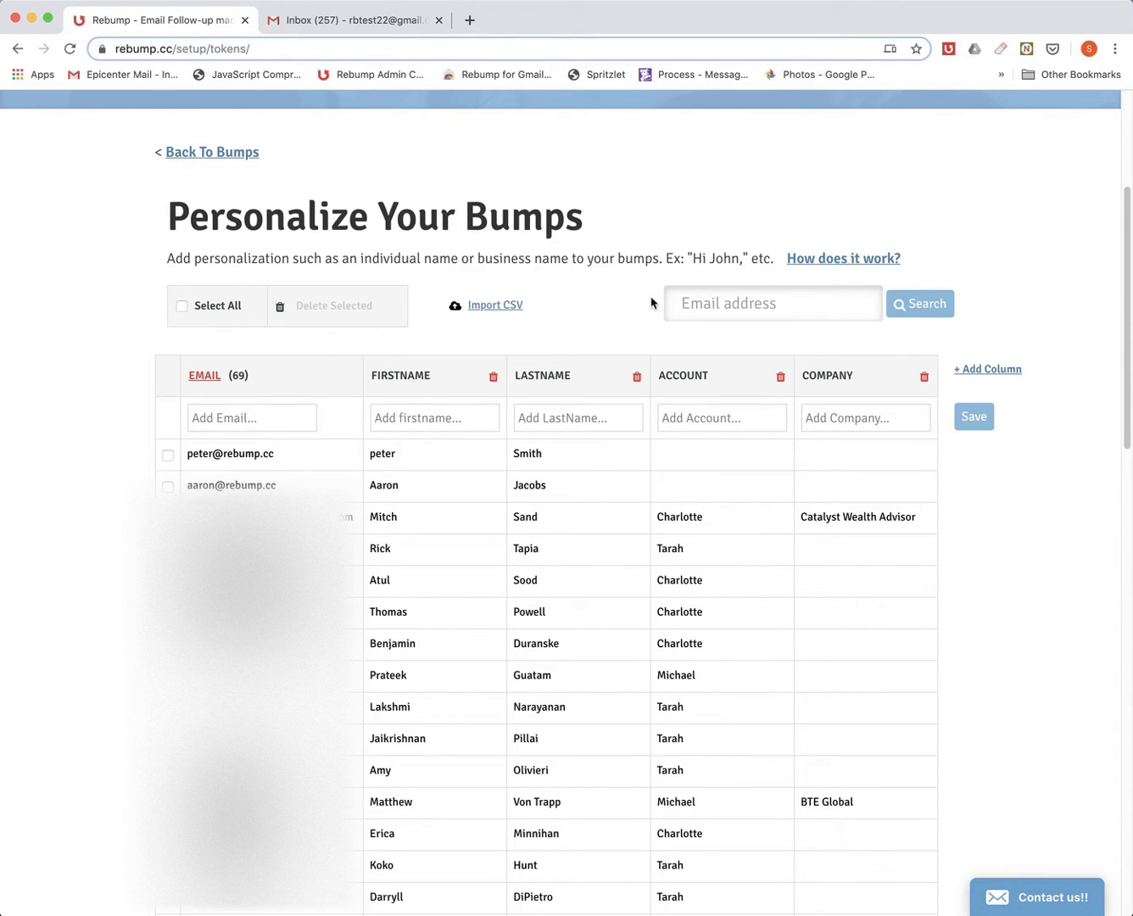
# Step: Return to the bump settings and display the Pre-sale sequence
pyautogui.click(200, 153)
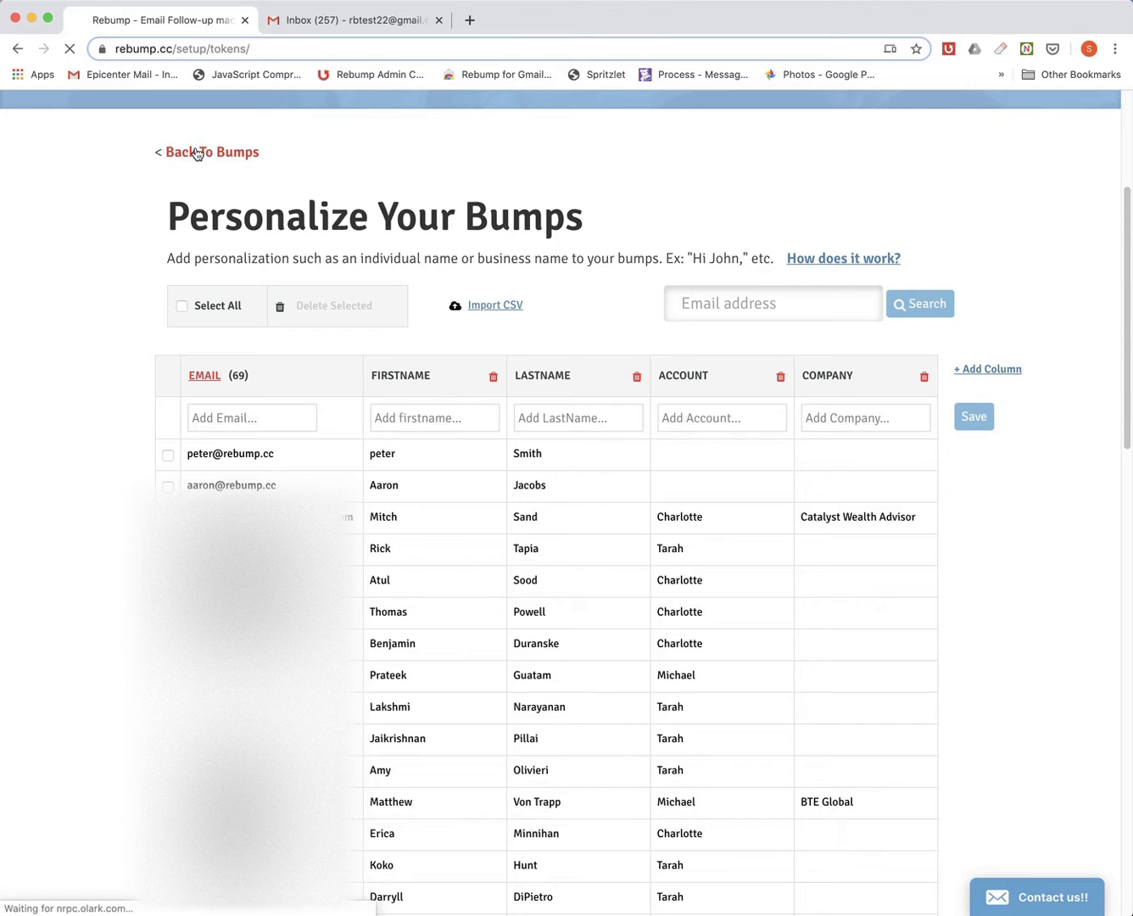
pyautogui.scroll(-2, 442, 285)
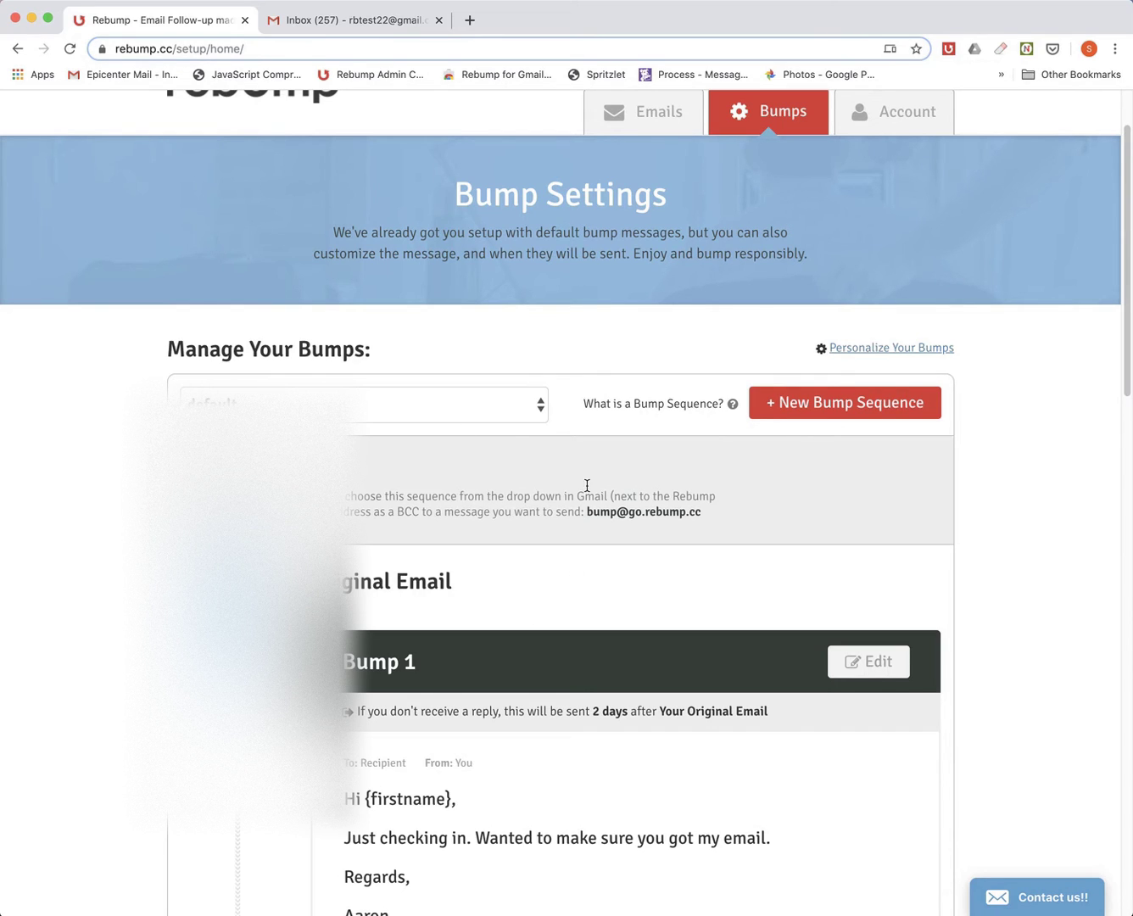
pyautogui.scroll(-2, 581, 360)
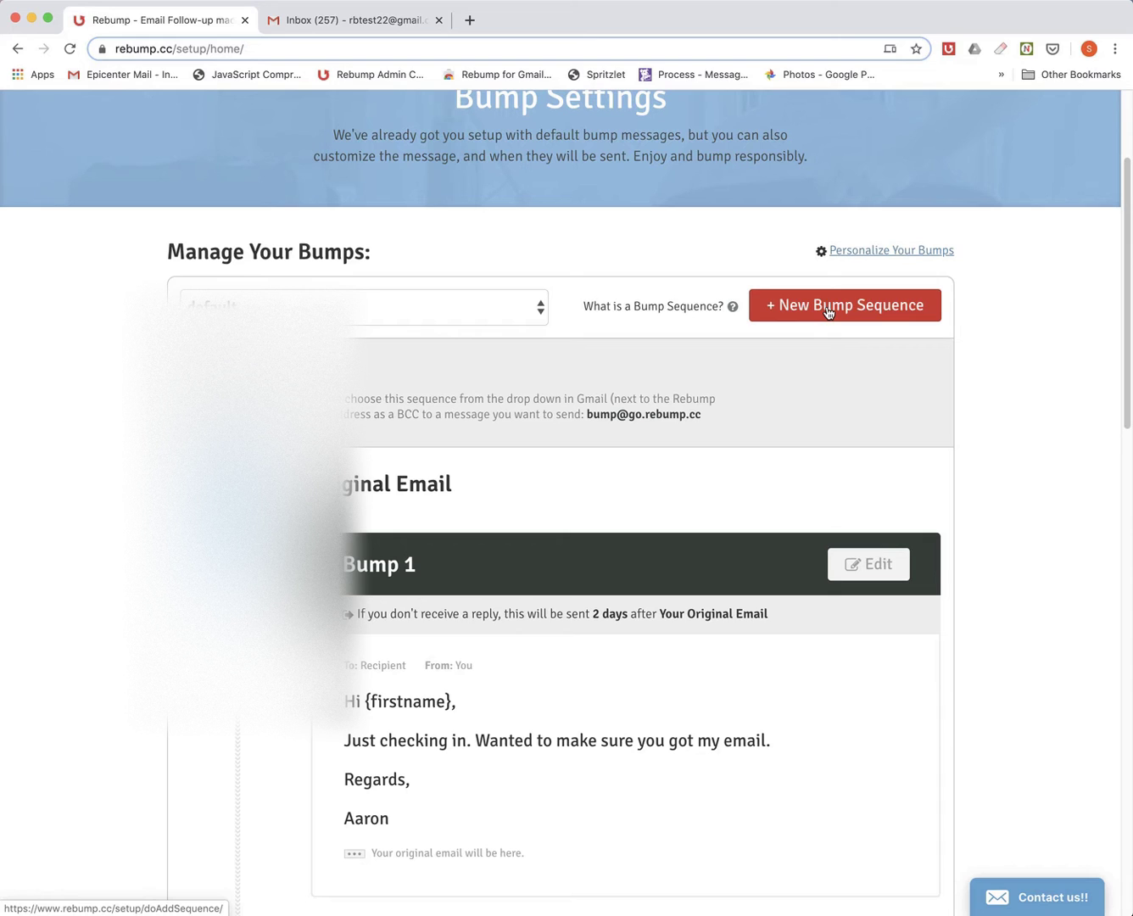
pyautogui.click(463, 316)
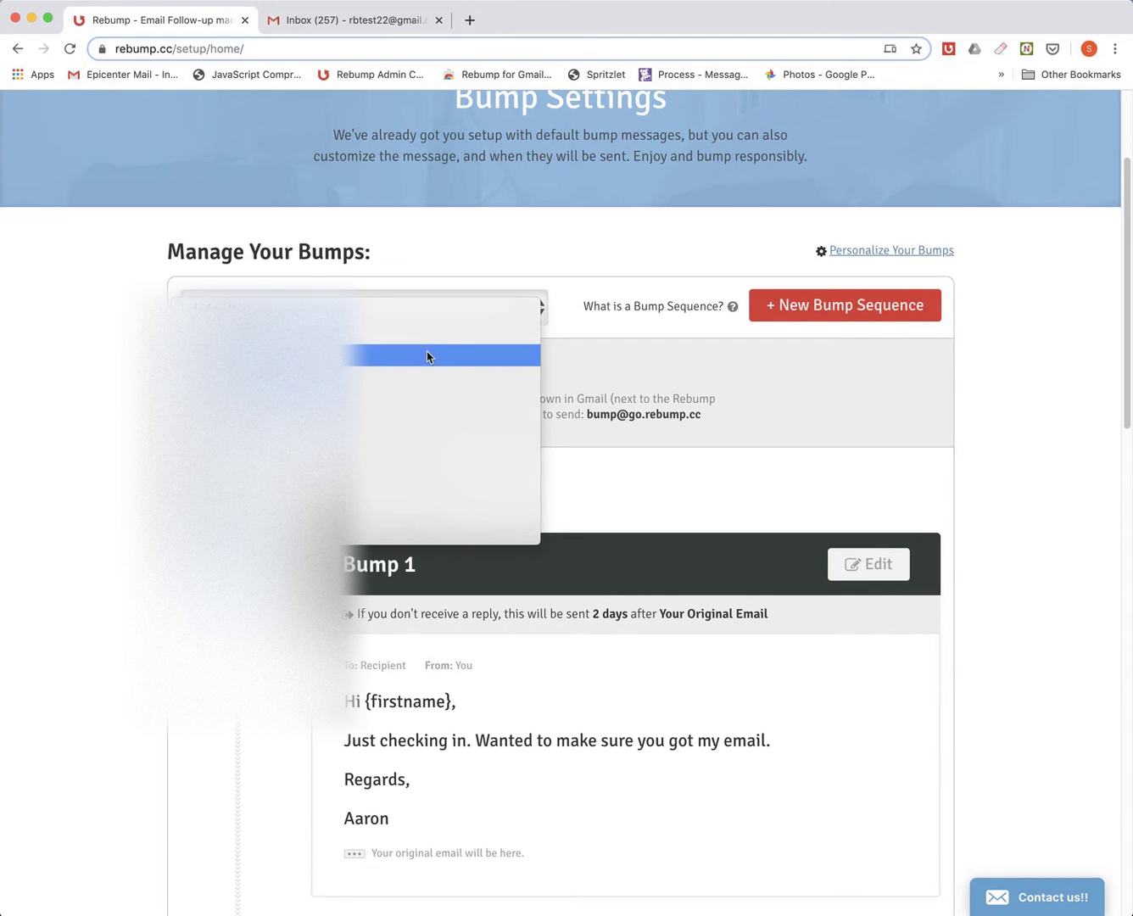
pyautogui.click(400, 331)
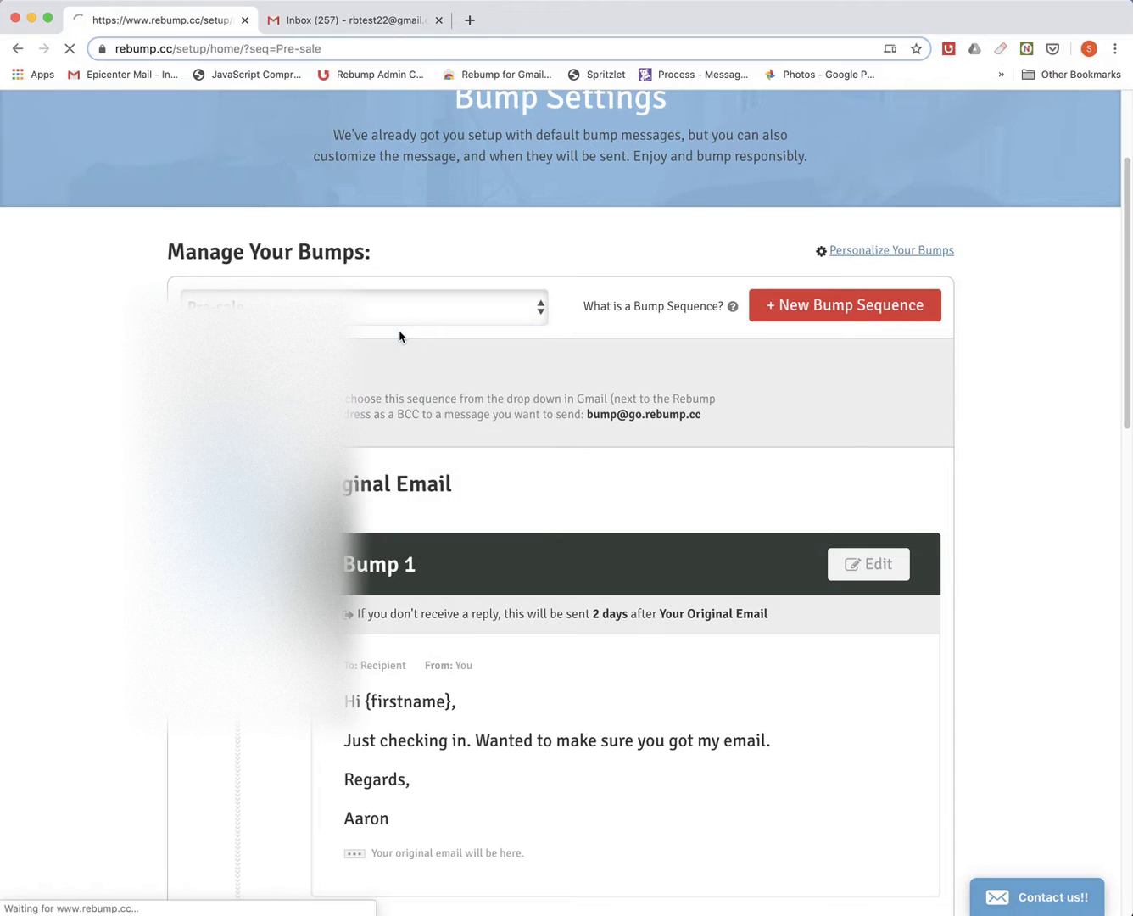
pyautogui.scroll(-4, 408, 374)
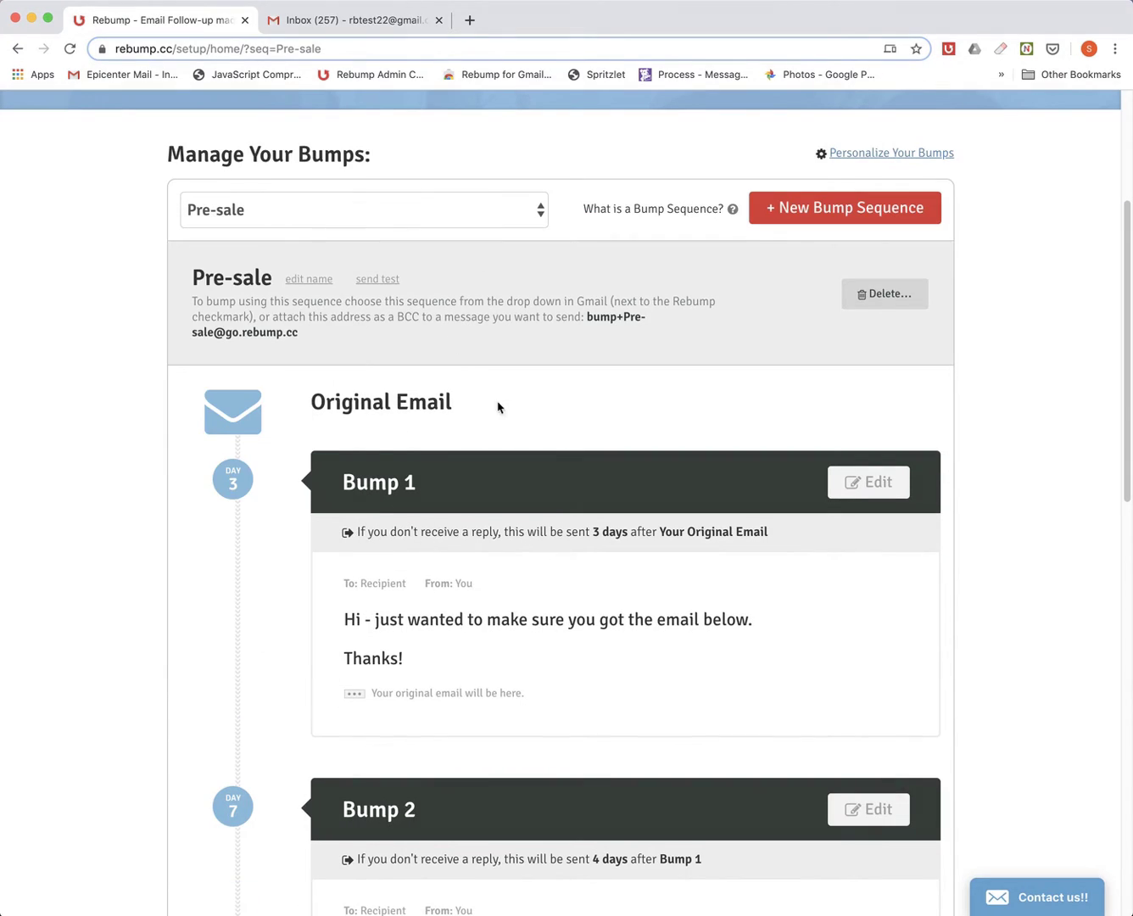
# Step: Switch to the Sale Followup sequence and review its bumps through to the options for adding or deleting a bump
pyautogui.click(388, 212)
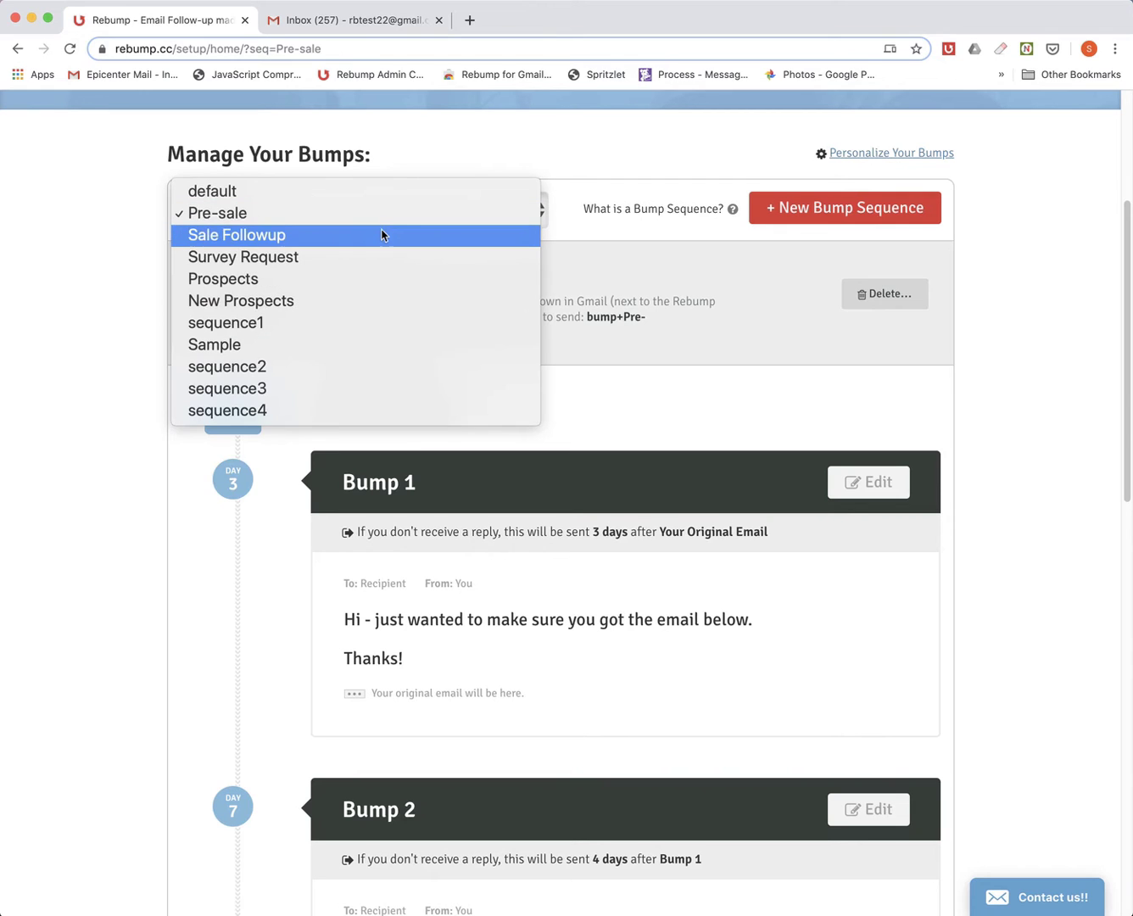
pyautogui.click(381, 241)
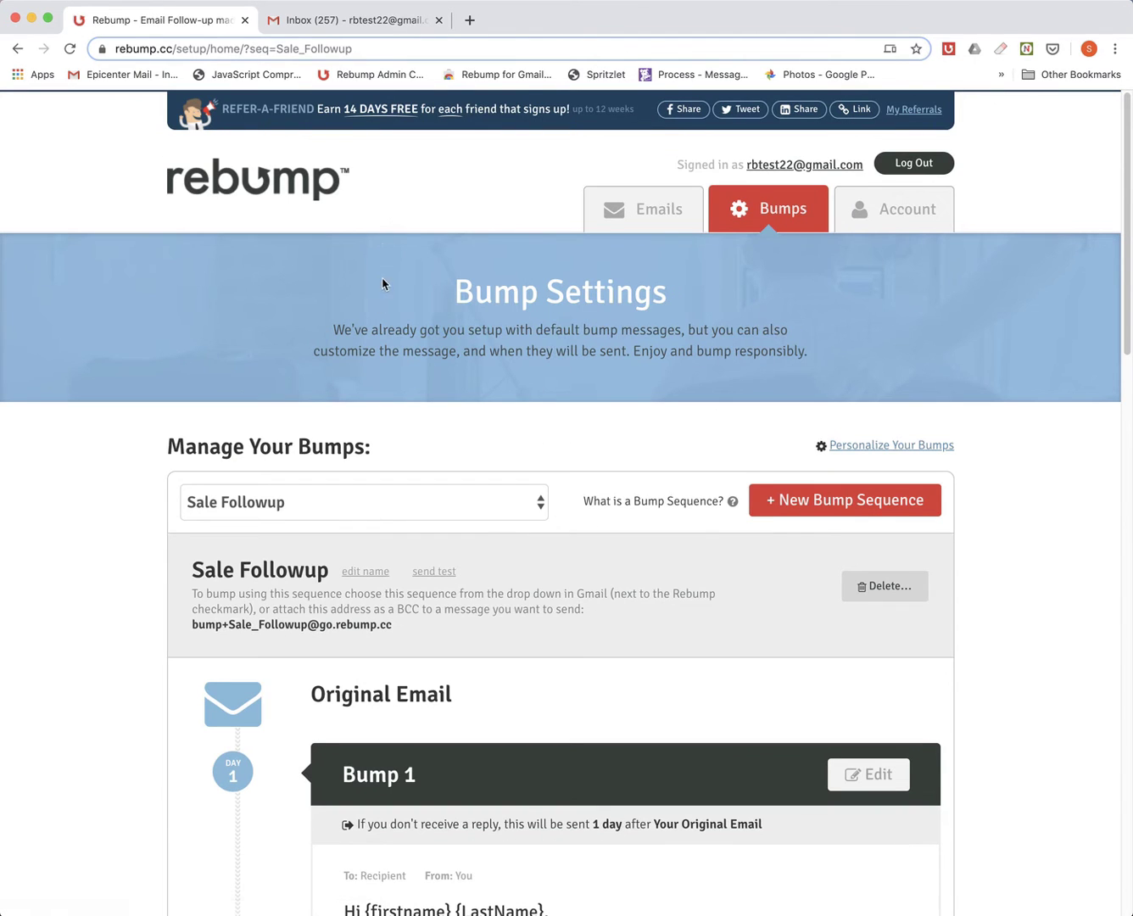
pyautogui.scroll(-2, 371, 366)
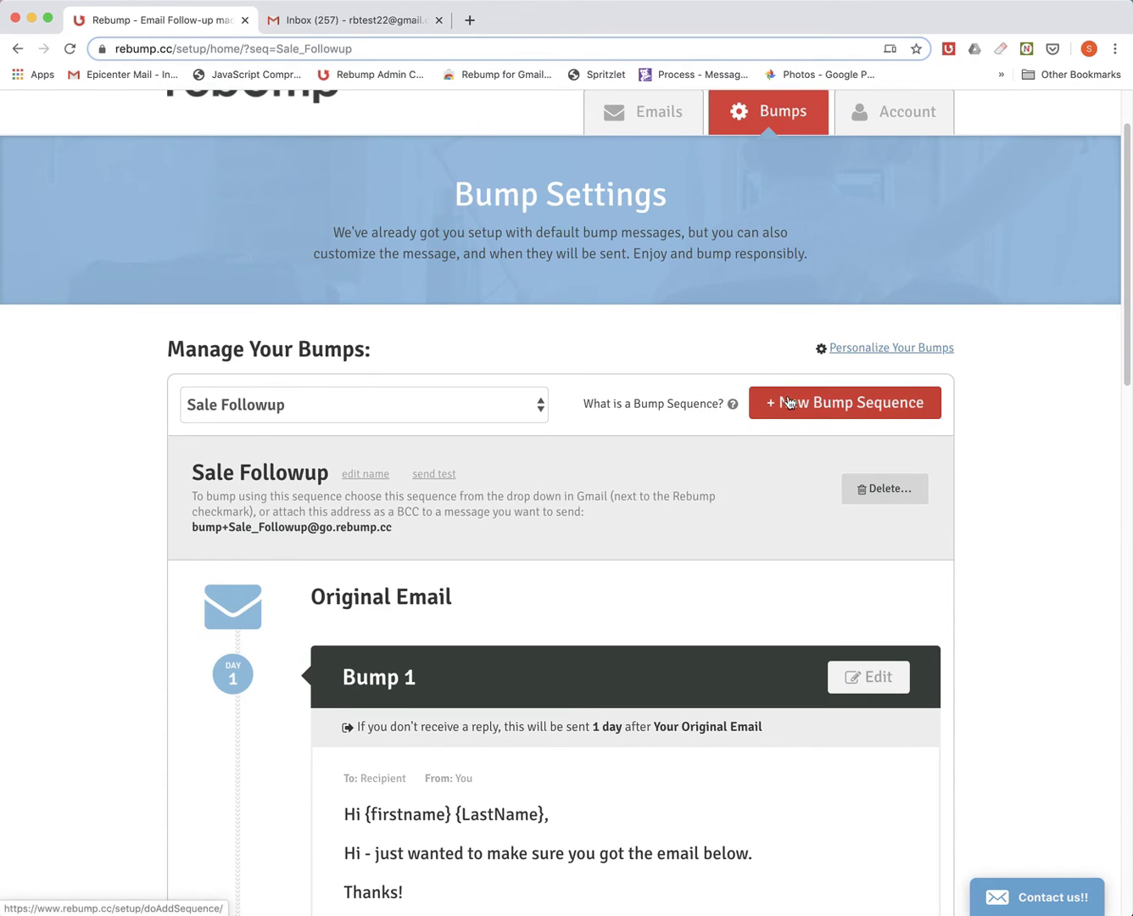
pyautogui.scroll(-2, 645, 320)
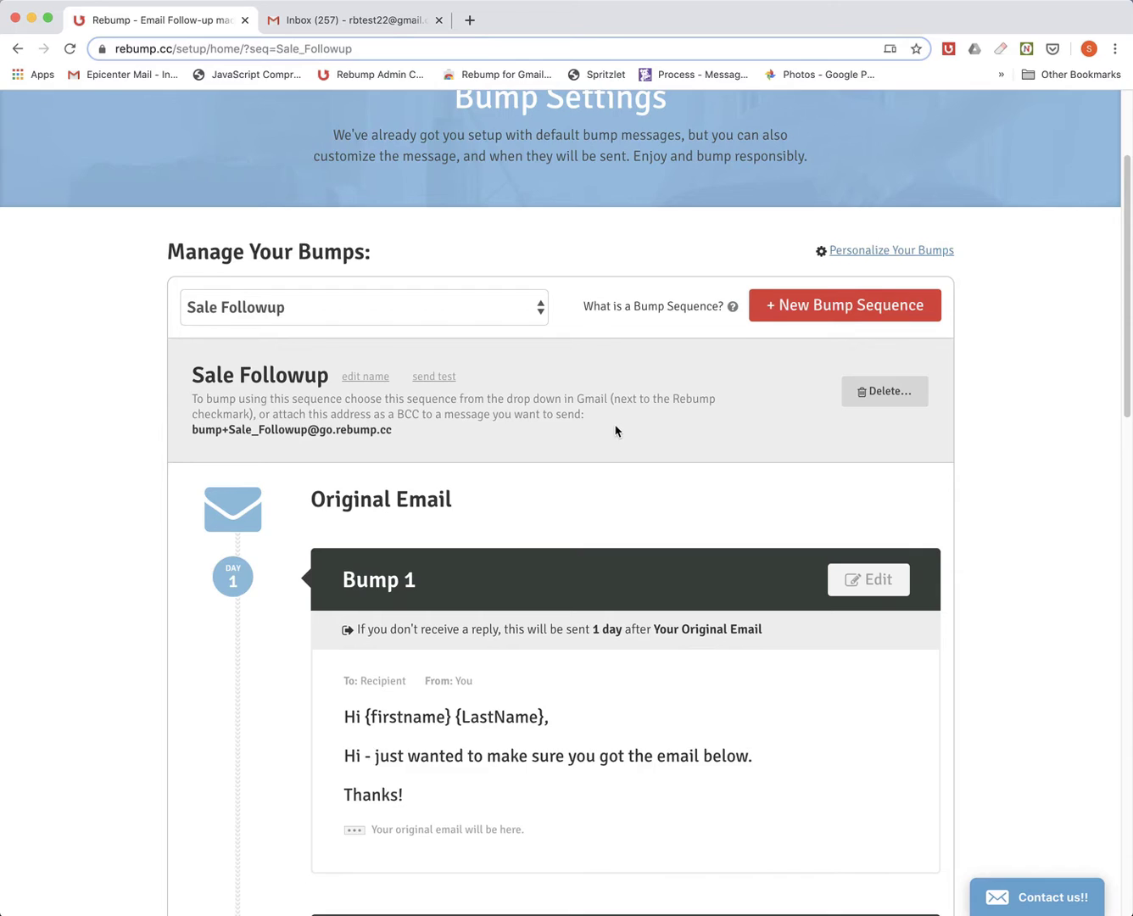
pyautogui.scroll(-13, 616, 432)
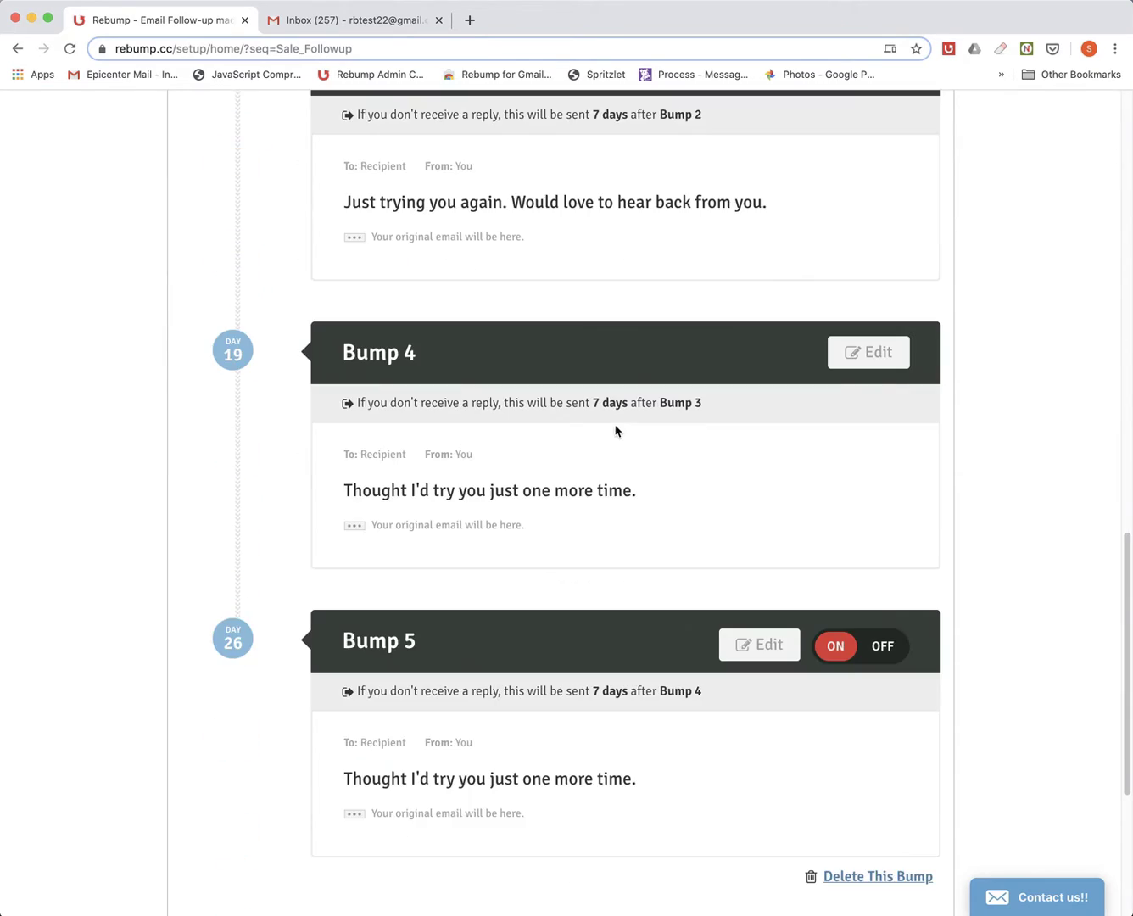
pyautogui.scroll(-3, 614, 435)
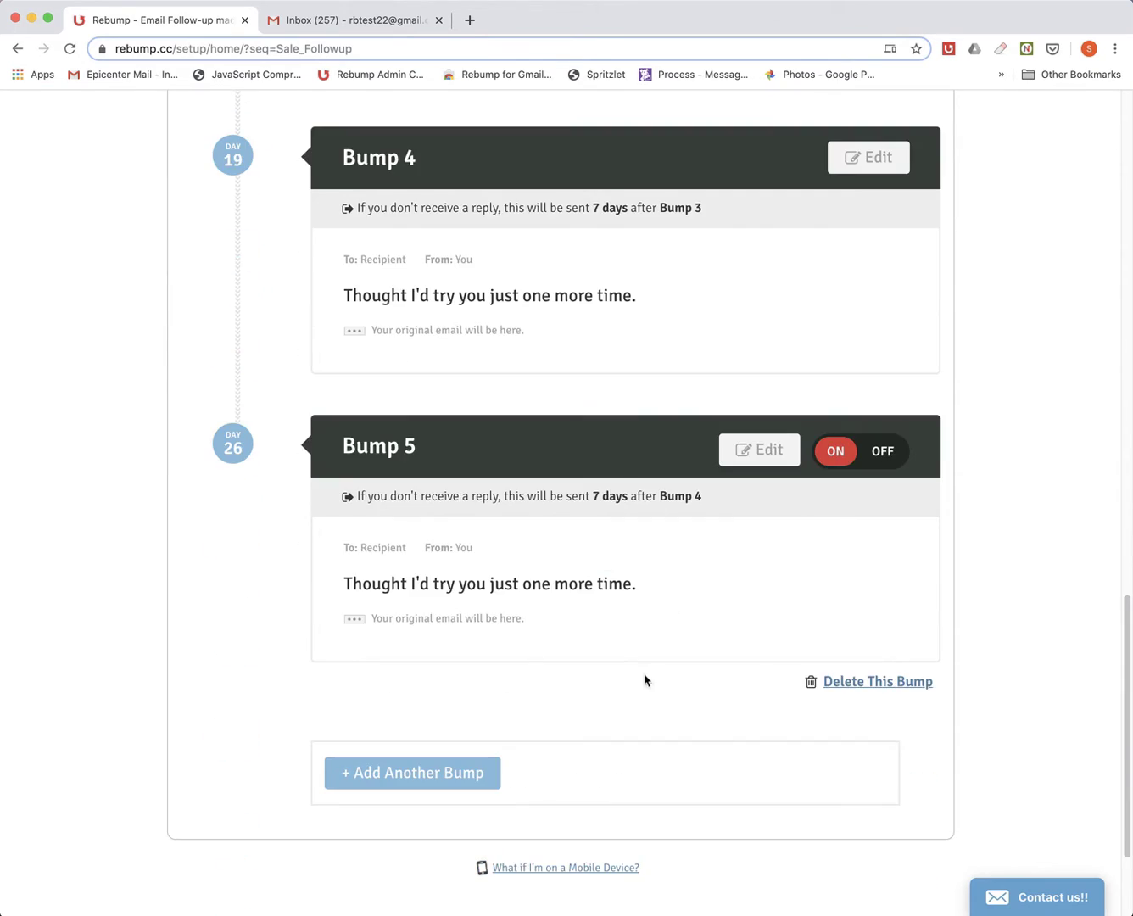
pyautogui.scroll(-2, 596, 604)
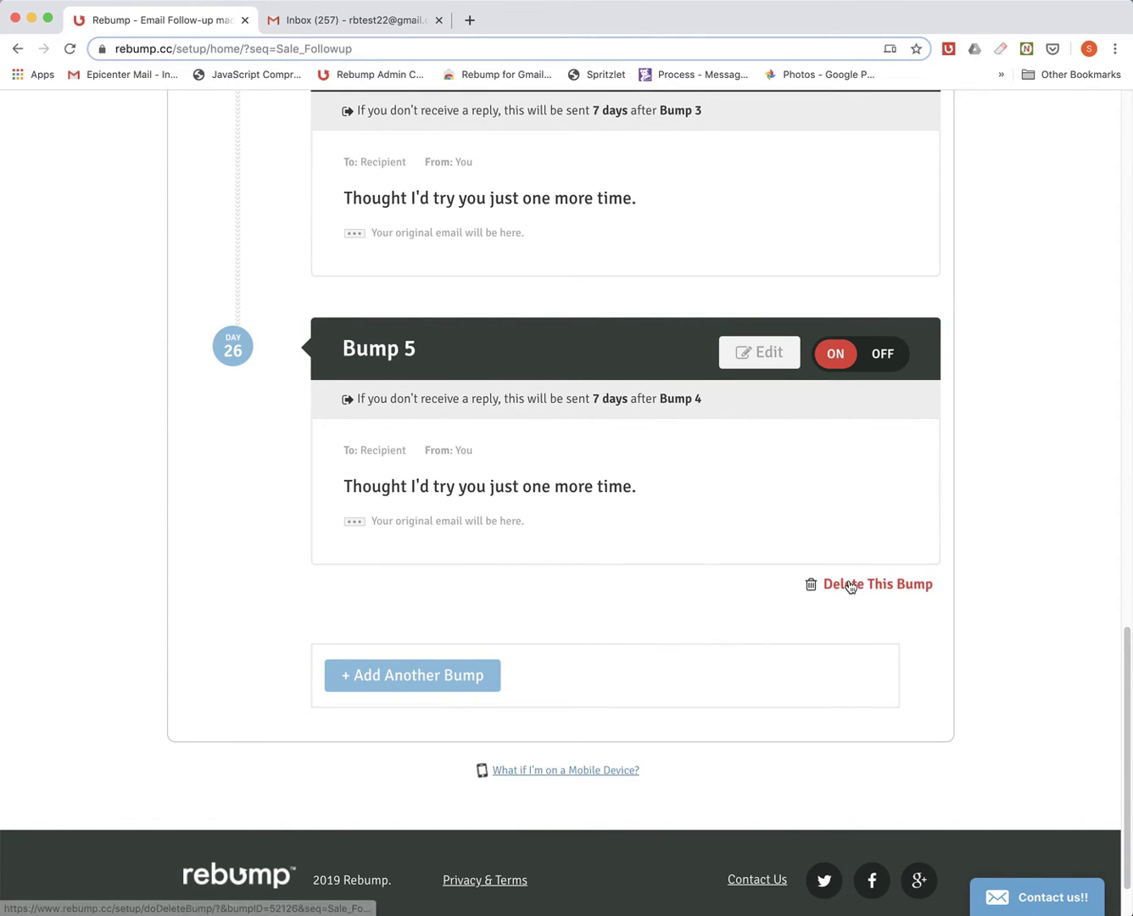
# Step: Turn off Bump 5 in the Sale Followup sequence and review the day schedule of the earlier bumps
pyautogui.scroll(2, 789, 374)
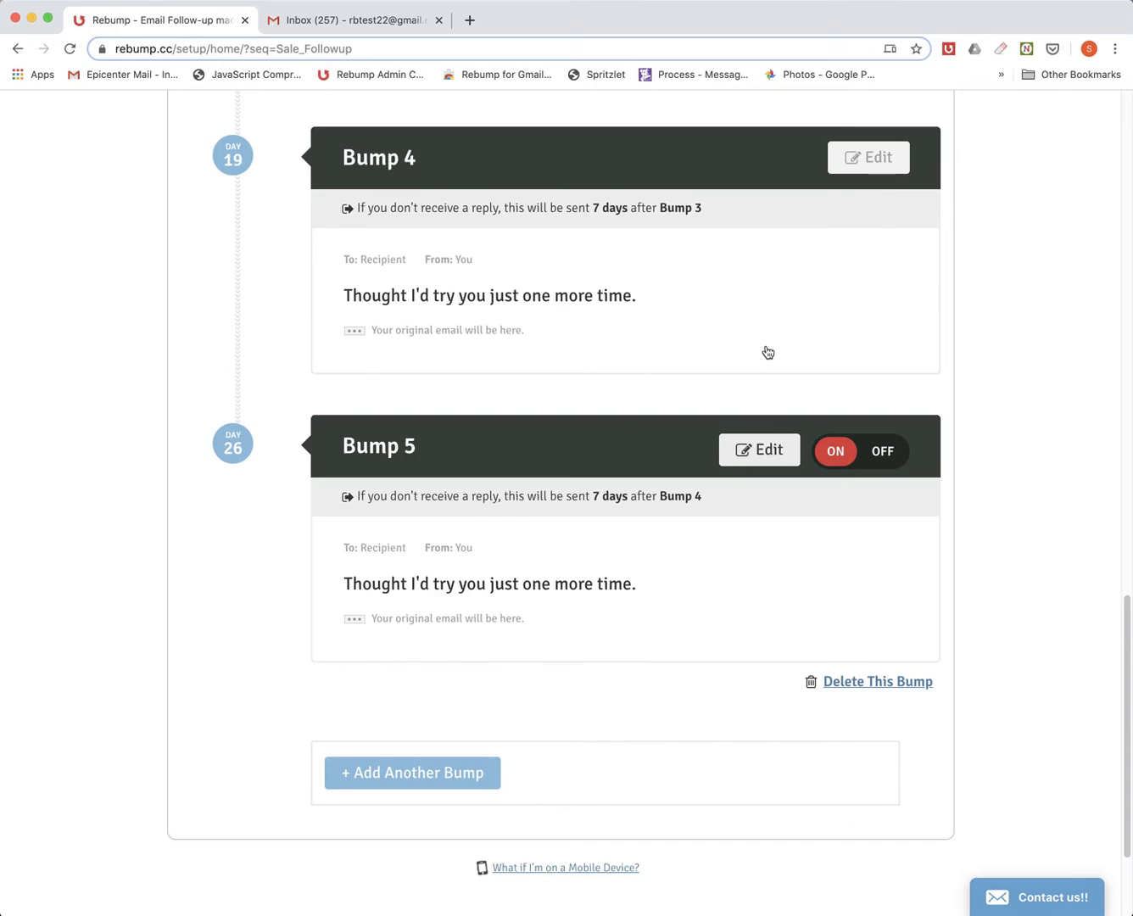
pyautogui.click(832, 461)
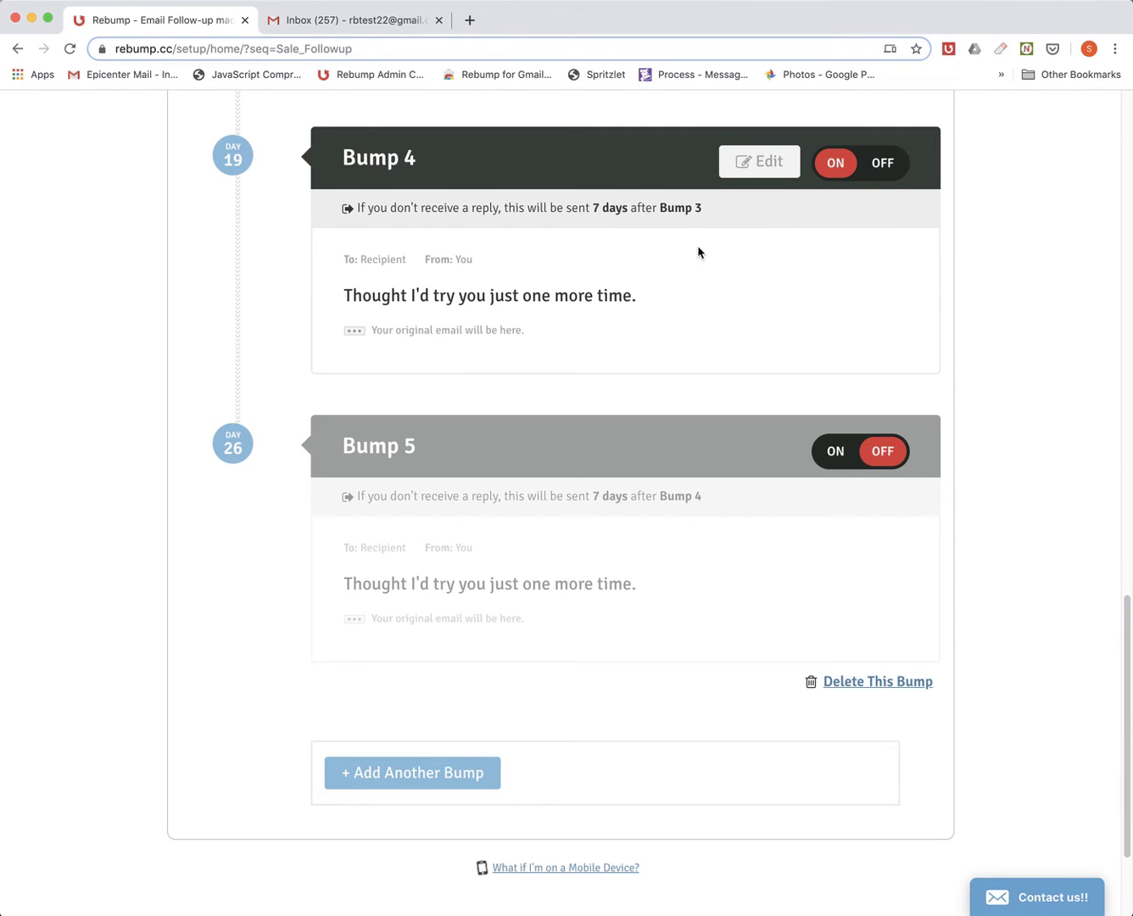
pyautogui.scroll(3, 621, 262)
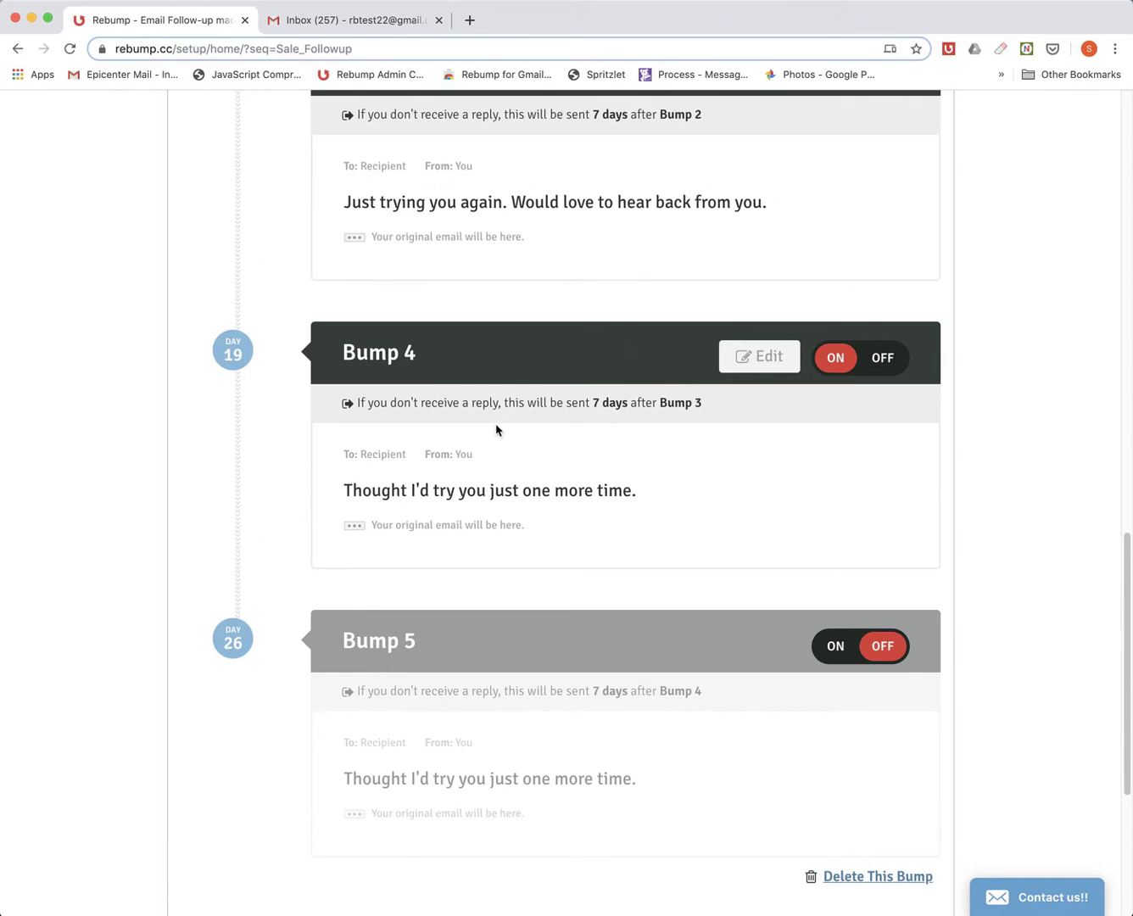
pyautogui.scroll(2, 305, 611)
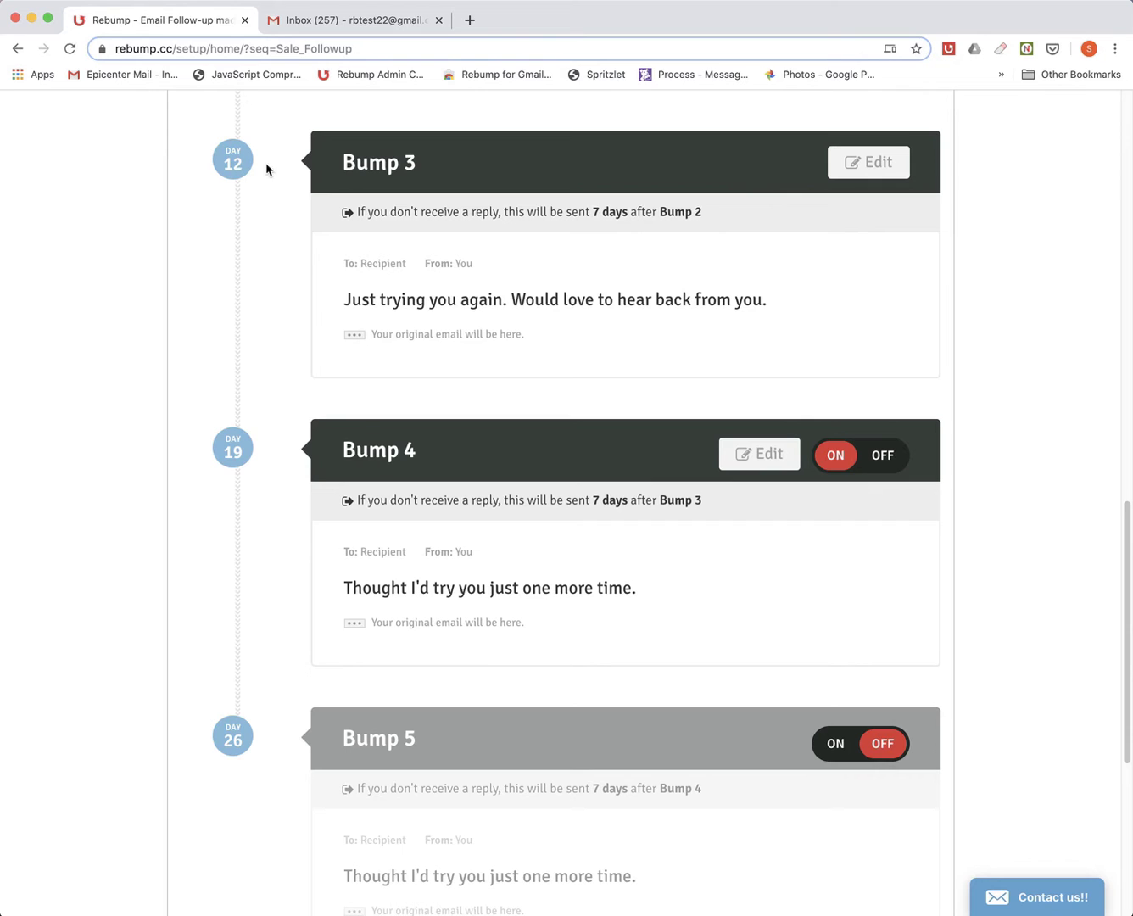
pyautogui.scroll(7, 206, 700)
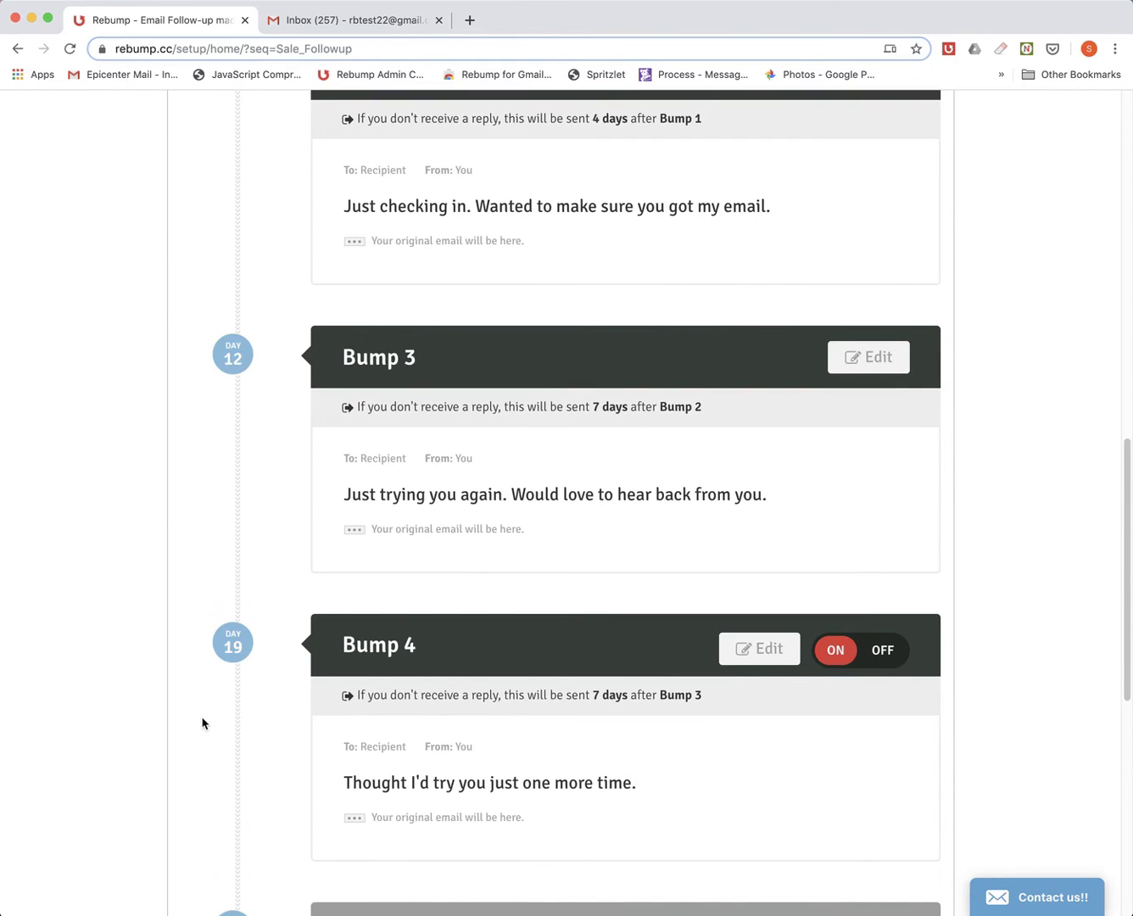
pyautogui.scroll(7, 196, 710)
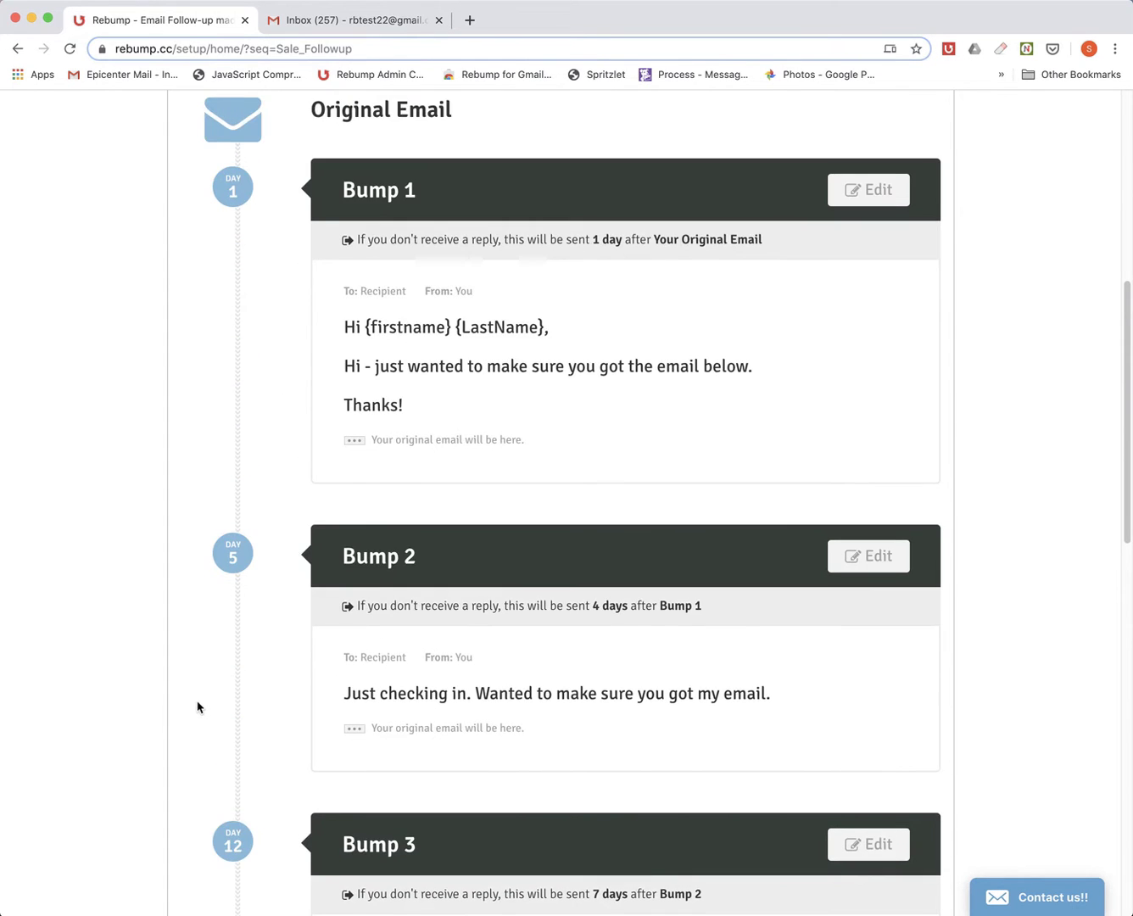
# Step: Switch to the Gmail inbox, dismiss the desktop notification prompt and start composing a new message
pyautogui.scroll(2, 197, 683)
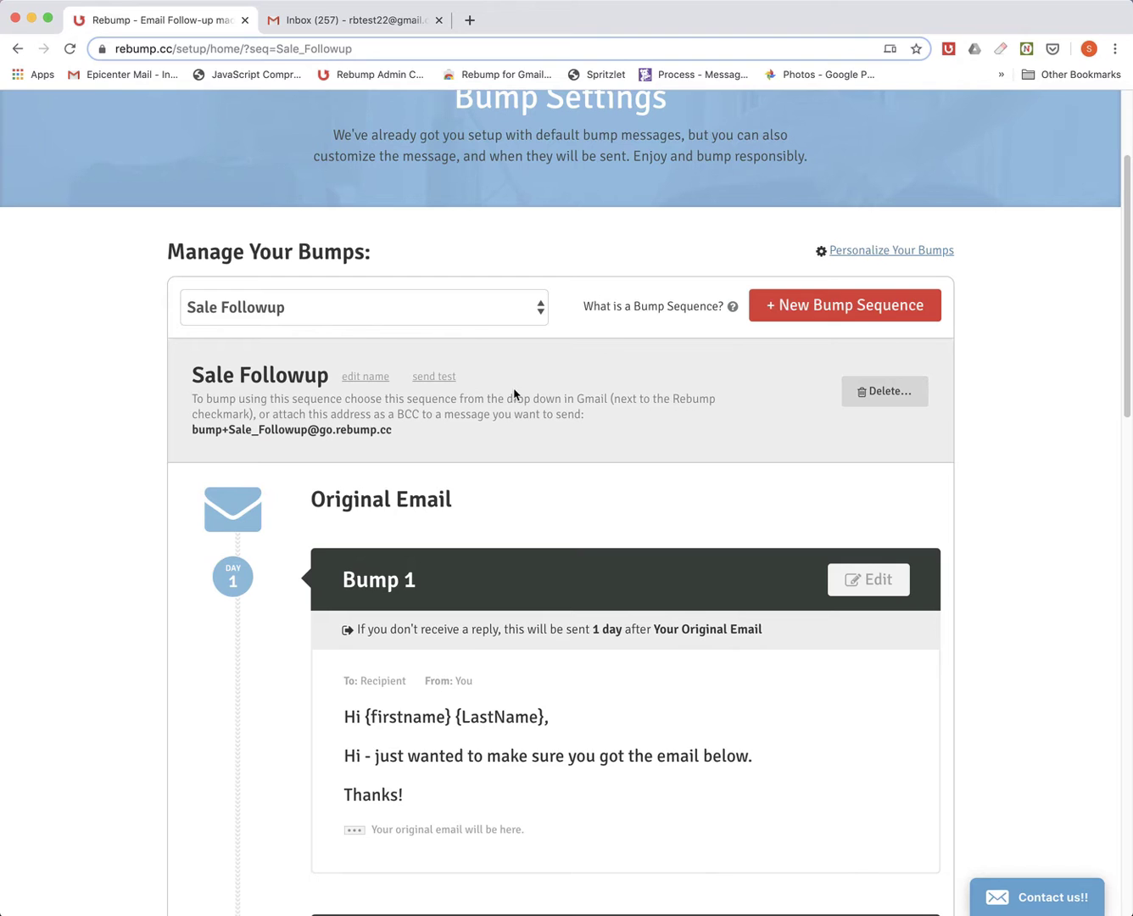
pyautogui.scroll(3, 502, 334)
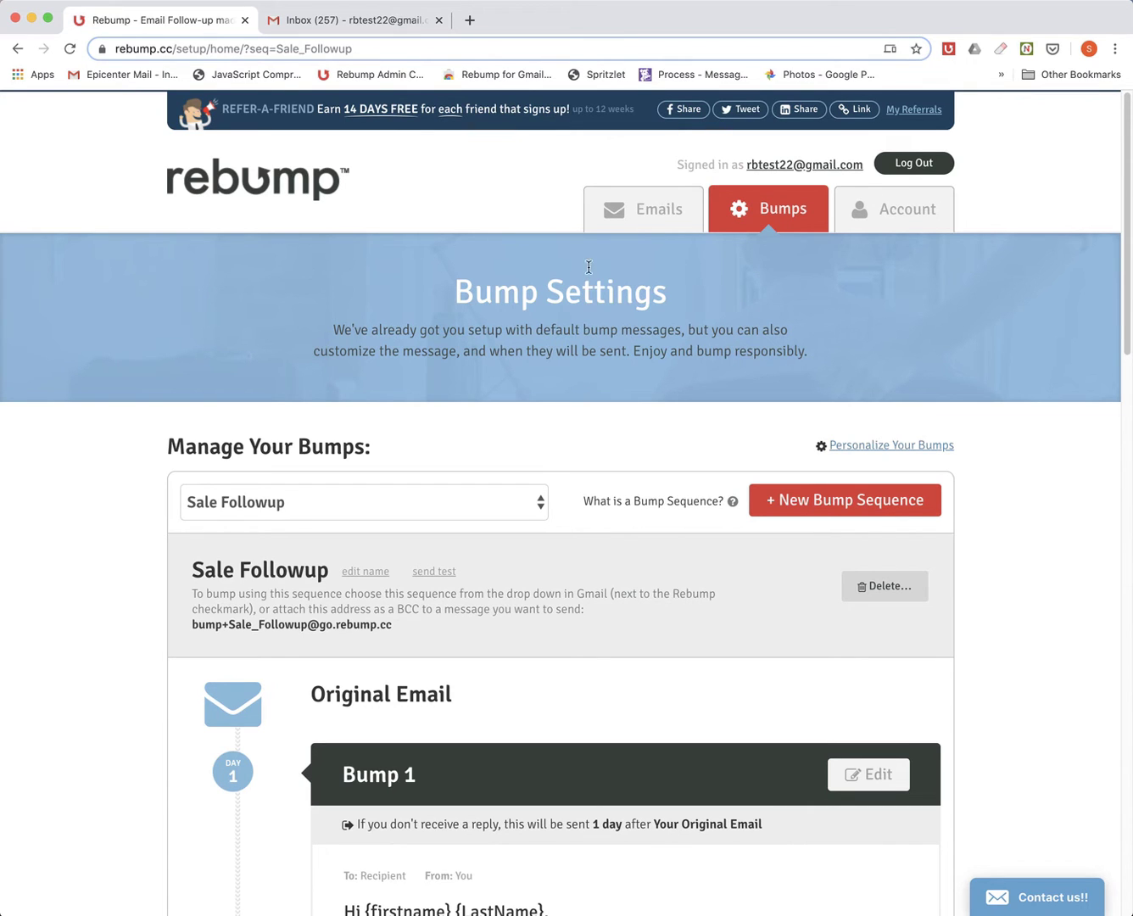
pyautogui.click(376, 19)
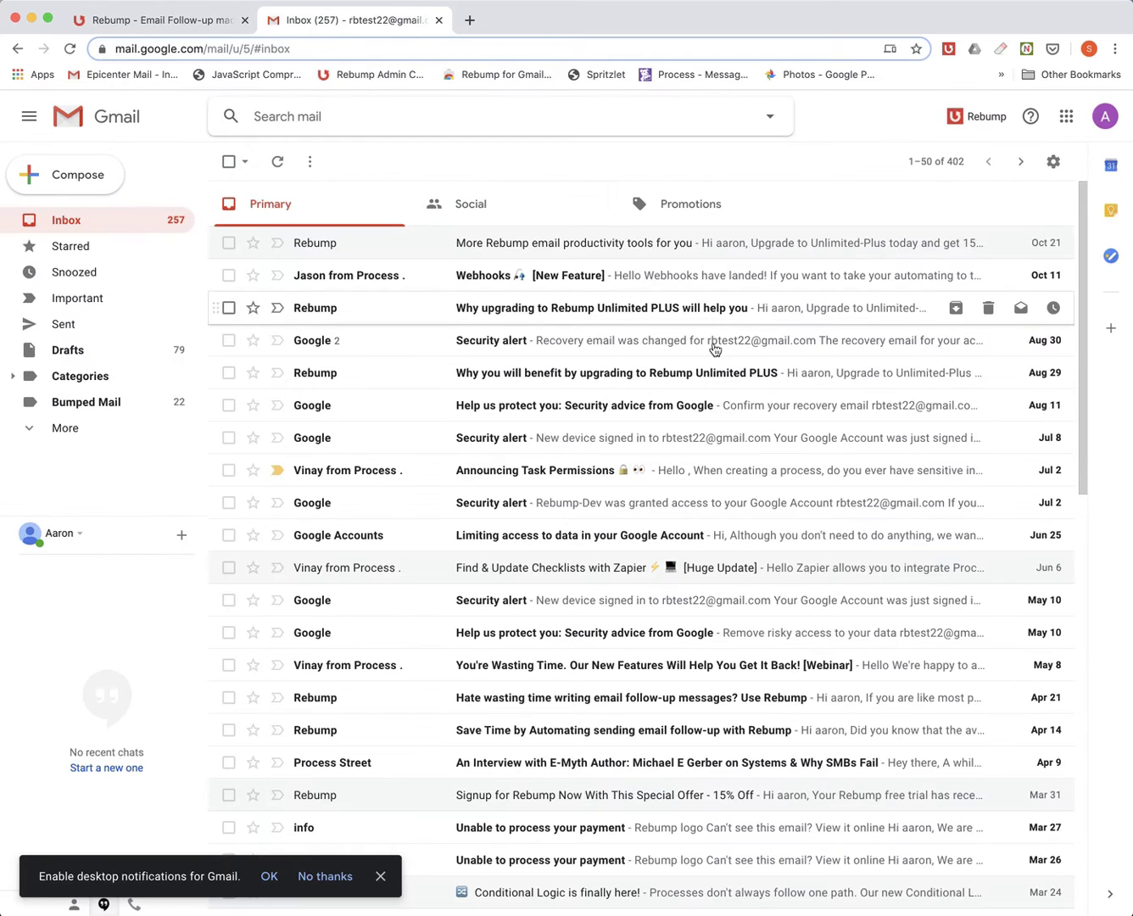
pyautogui.click(379, 878)
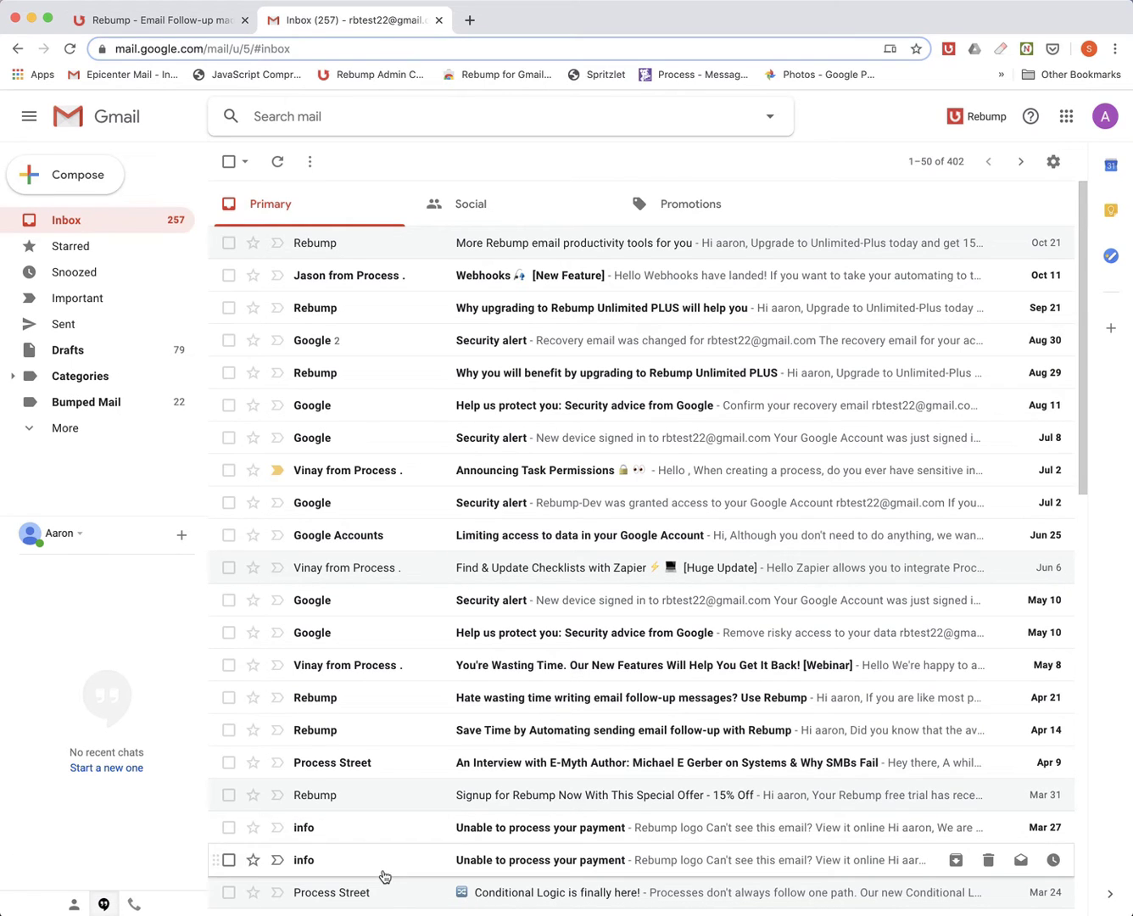
pyautogui.click(57, 174)
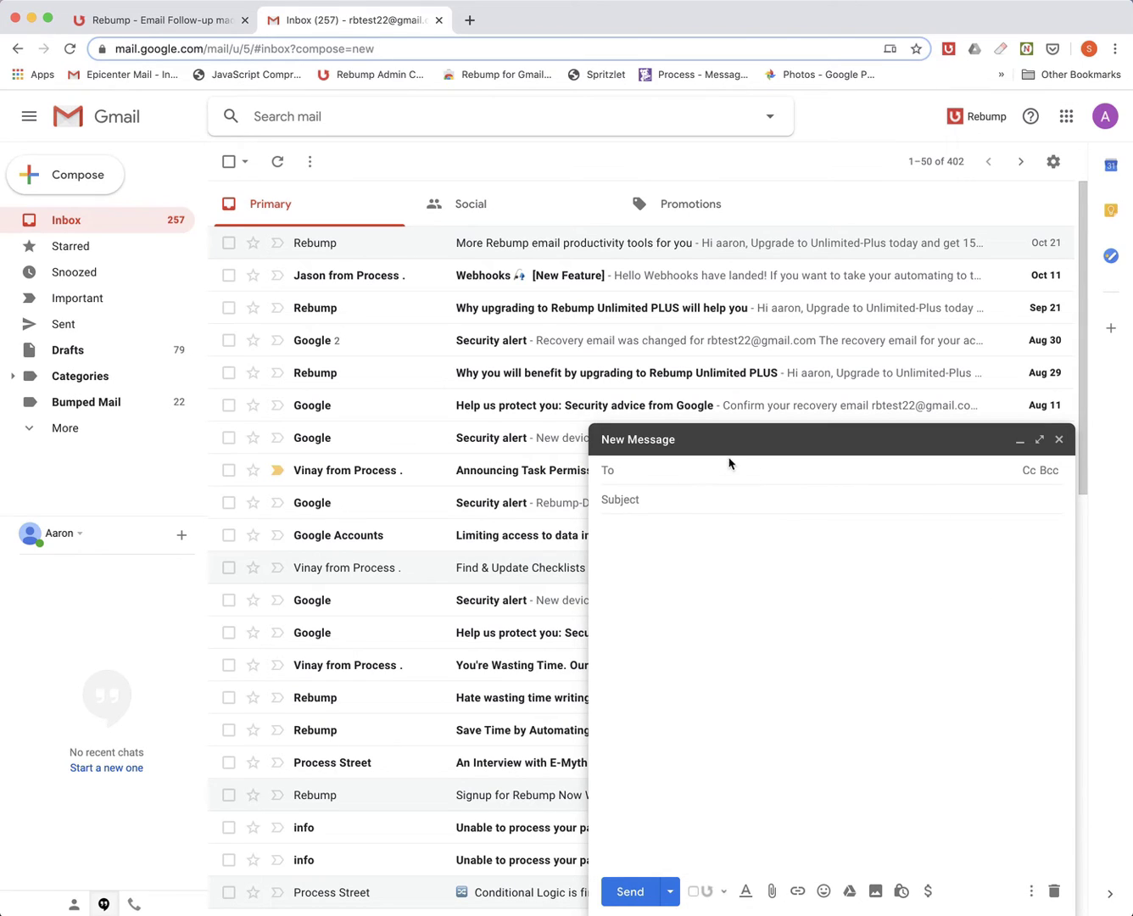
# Step: Enable Rebump for the new message and check the bump sequence choices, keeping Sale Followup selected
pyautogui.click(692, 892)
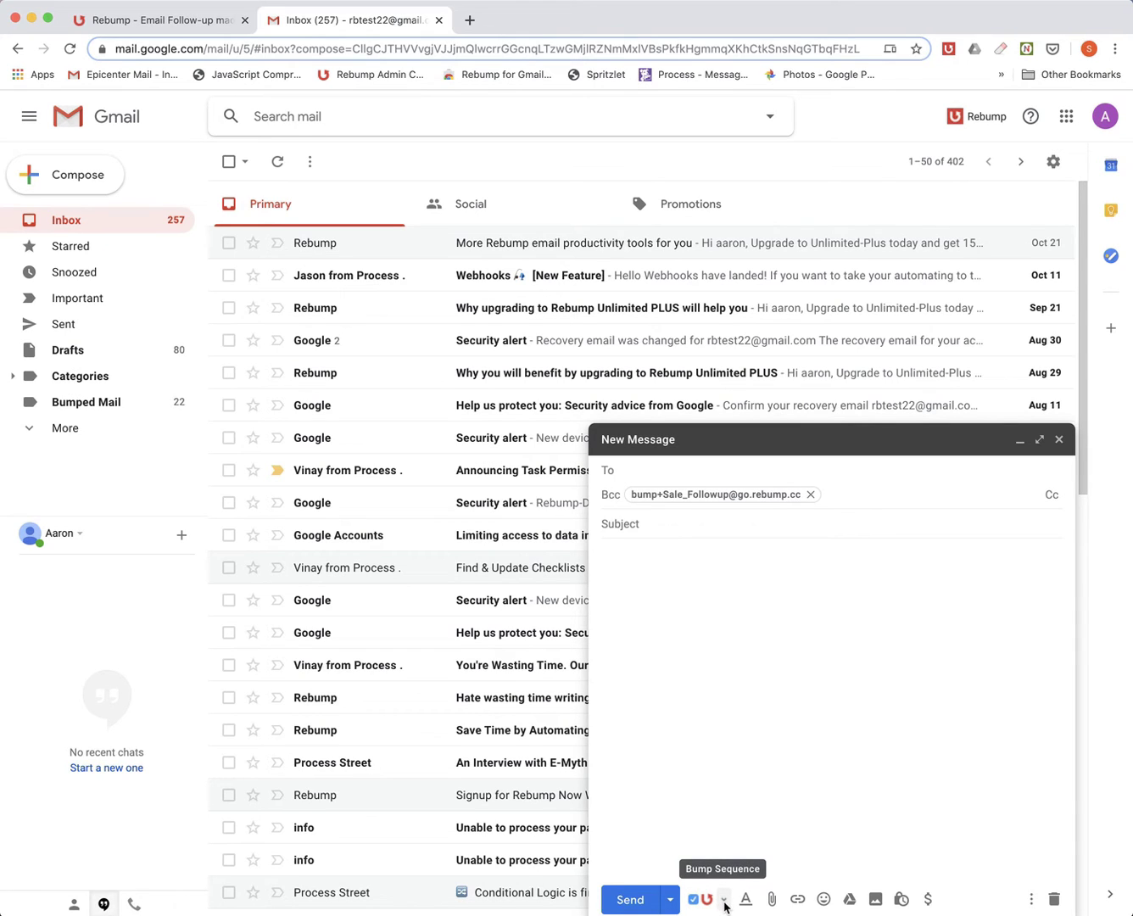
pyautogui.click(724, 900)
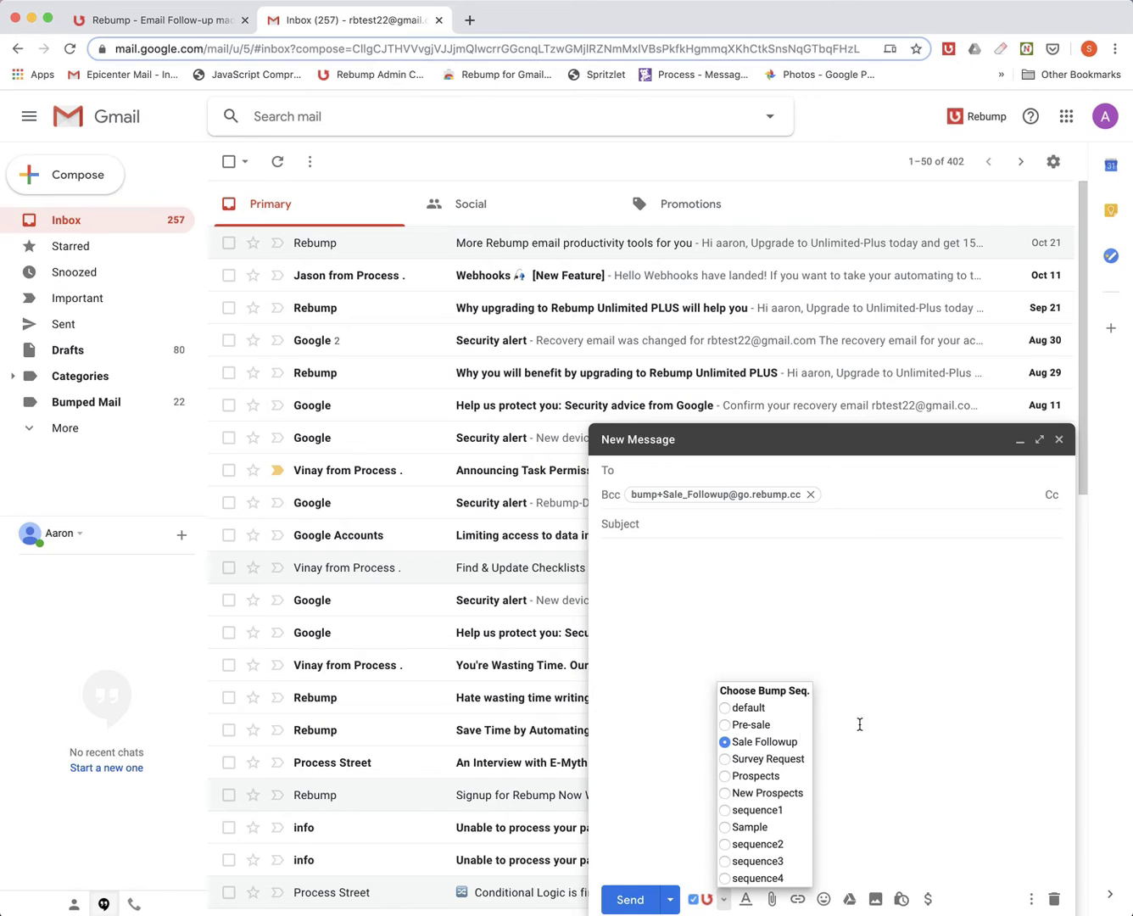
pyautogui.click(873, 718)
# Step: Set the message's subject to "Test" and write "Test message" as its body
pyautogui.click(713, 512)
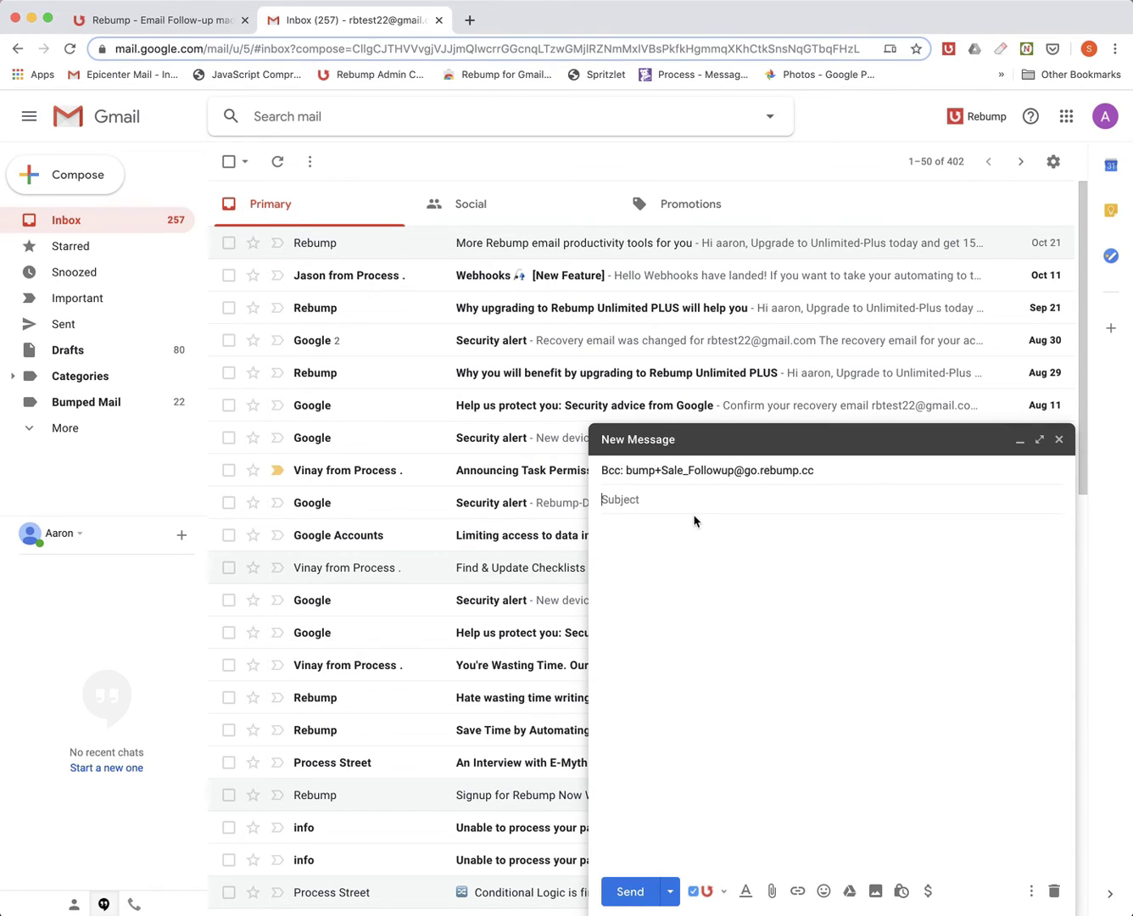
pyautogui.write('Test')
pyautogui.click(659, 576)
pyautogui.write('Te')
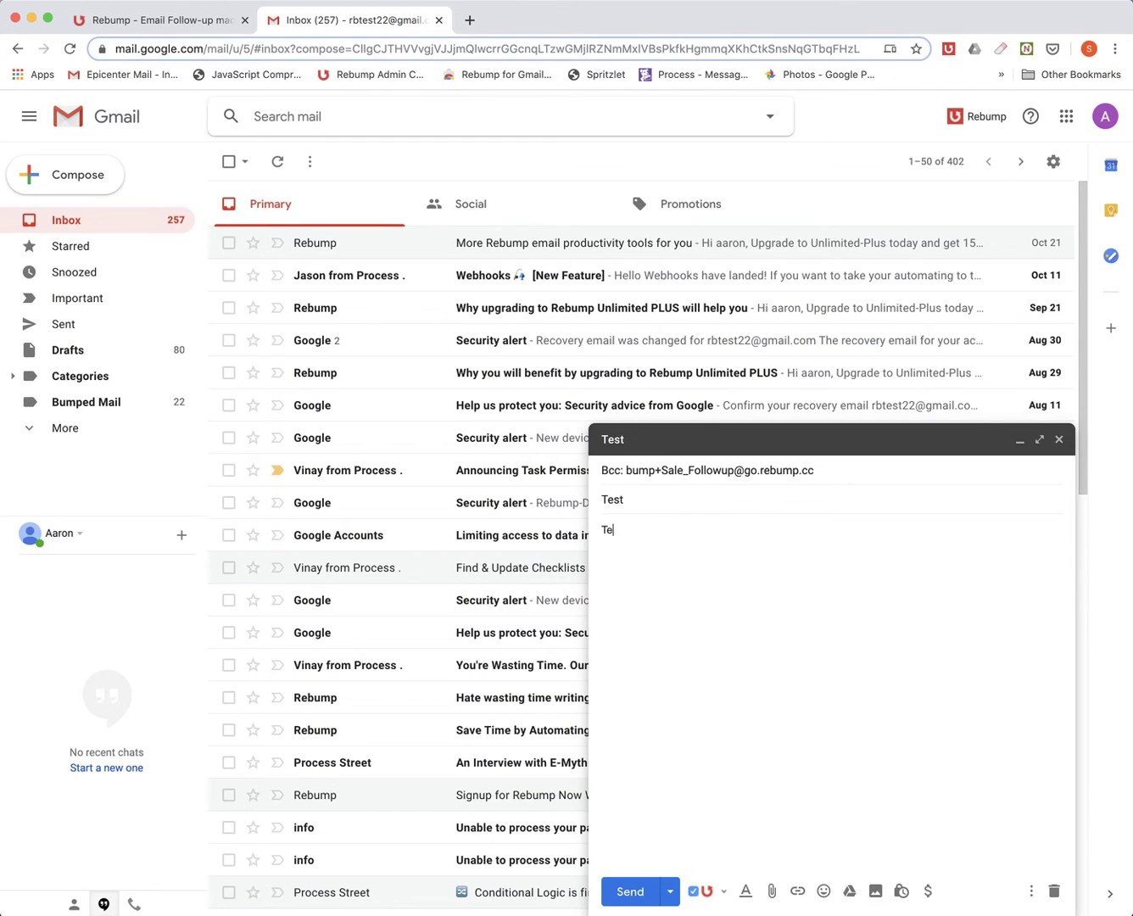
pyautogui.write('st message')
# Step: Address the message to the contact's suggested Rebump e-mail address and send it
pyautogui.click(833, 472)
pyautogui.click(747, 470)
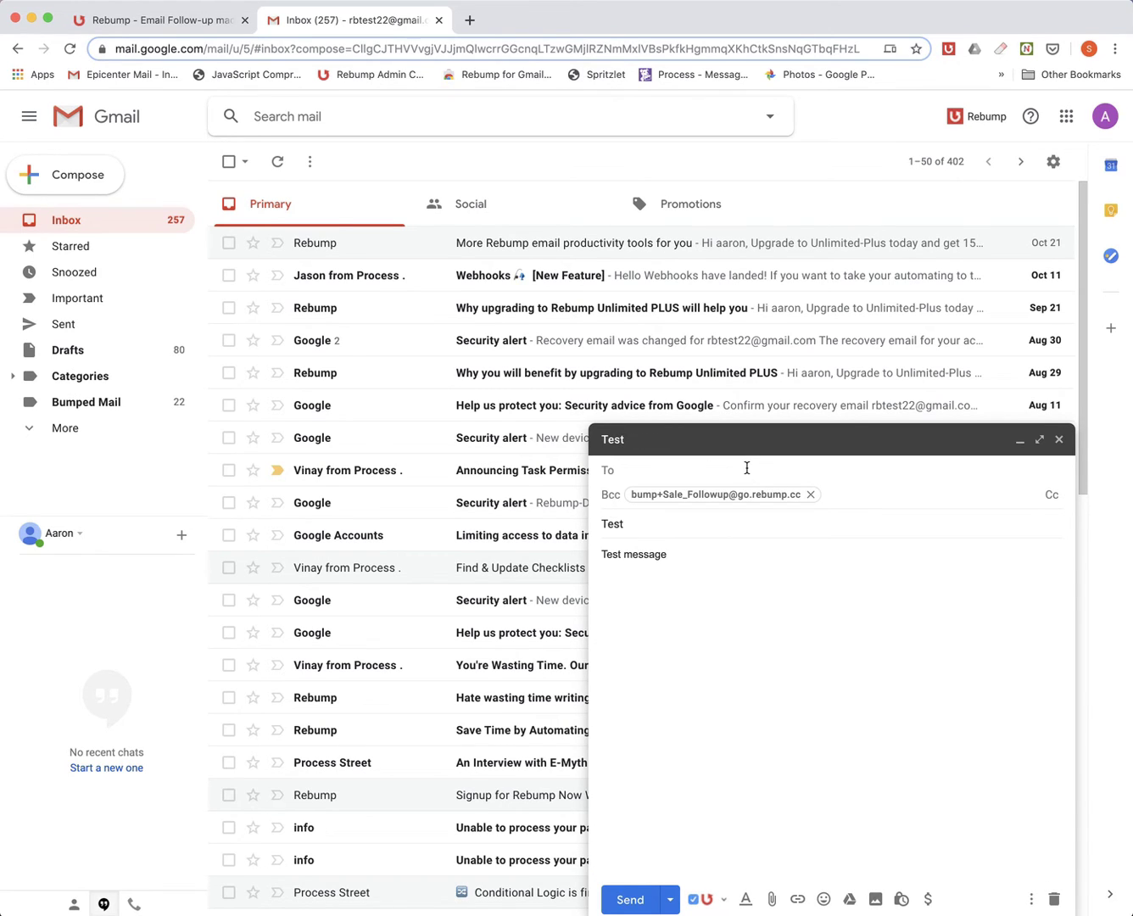
pyautogui.write('aa')
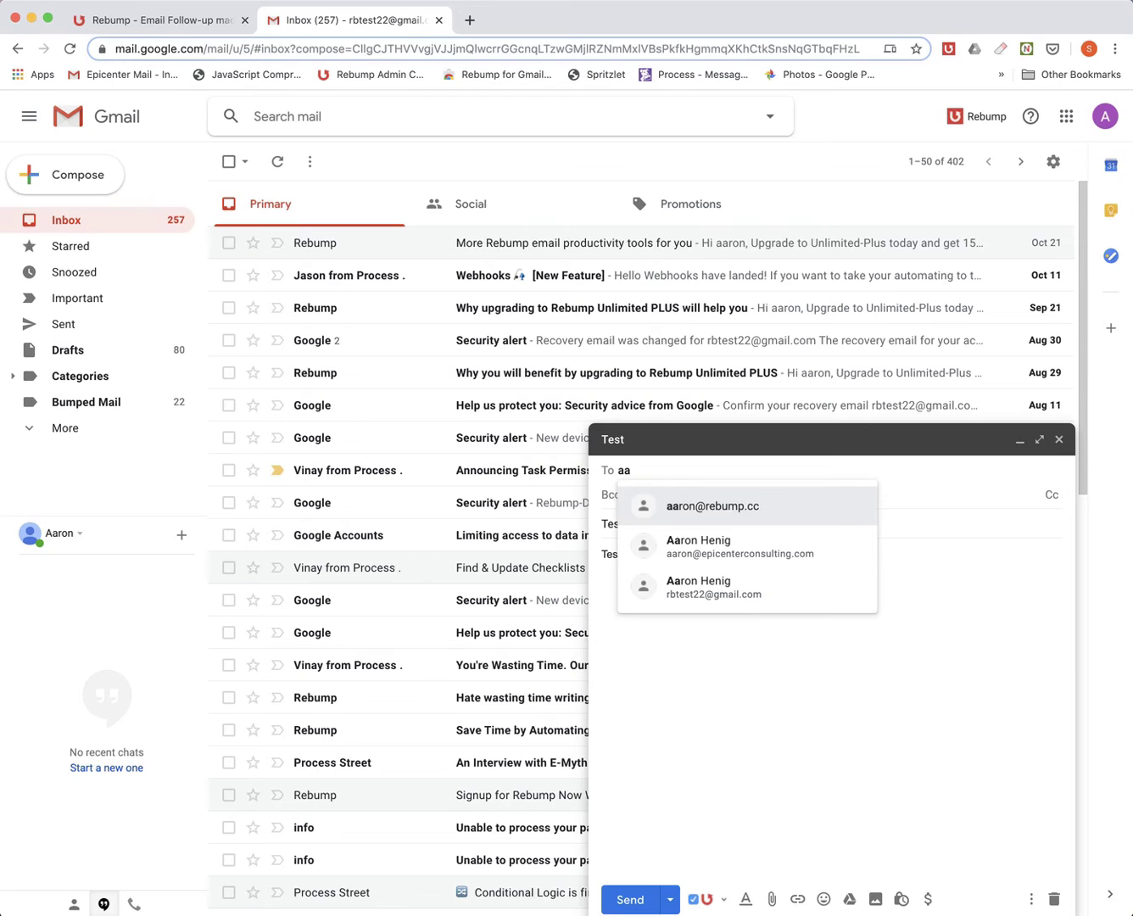
pyautogui.click(665, 504)
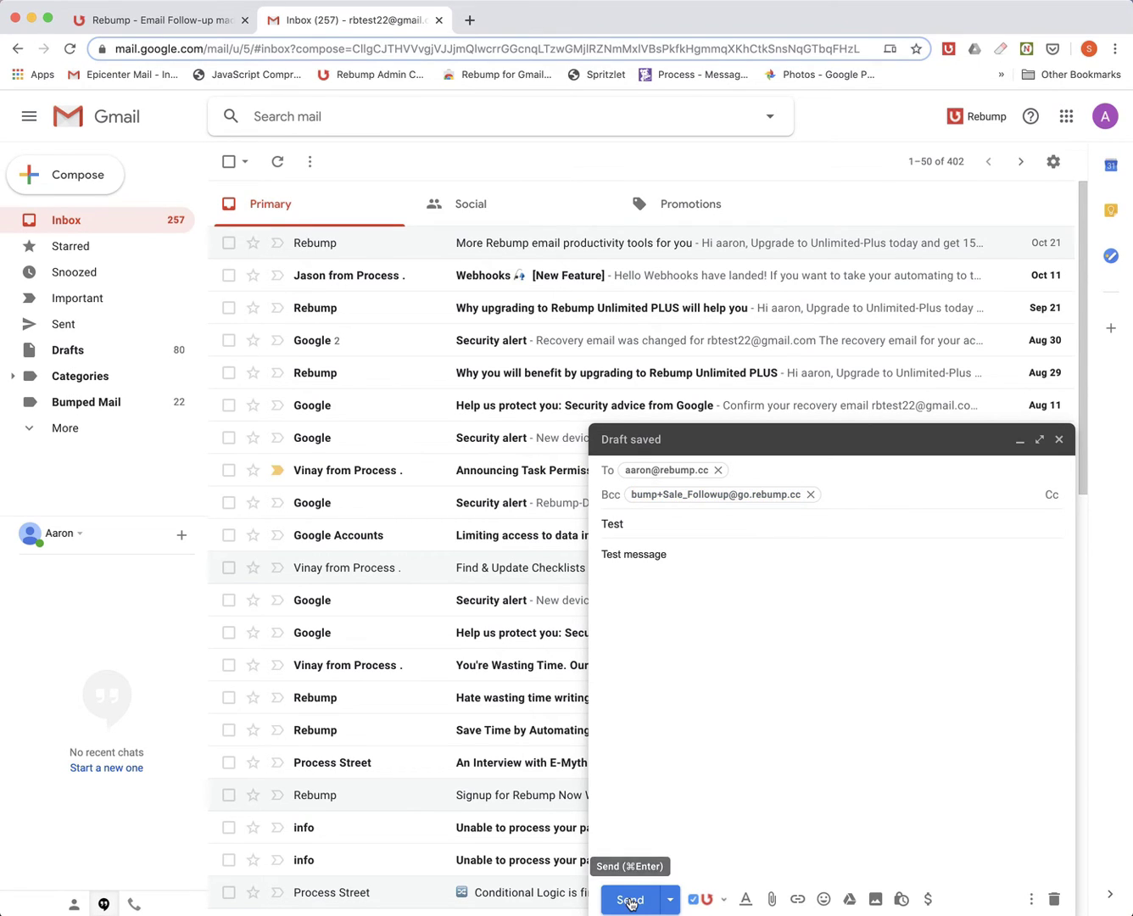
pyautogui.click(630, 901)
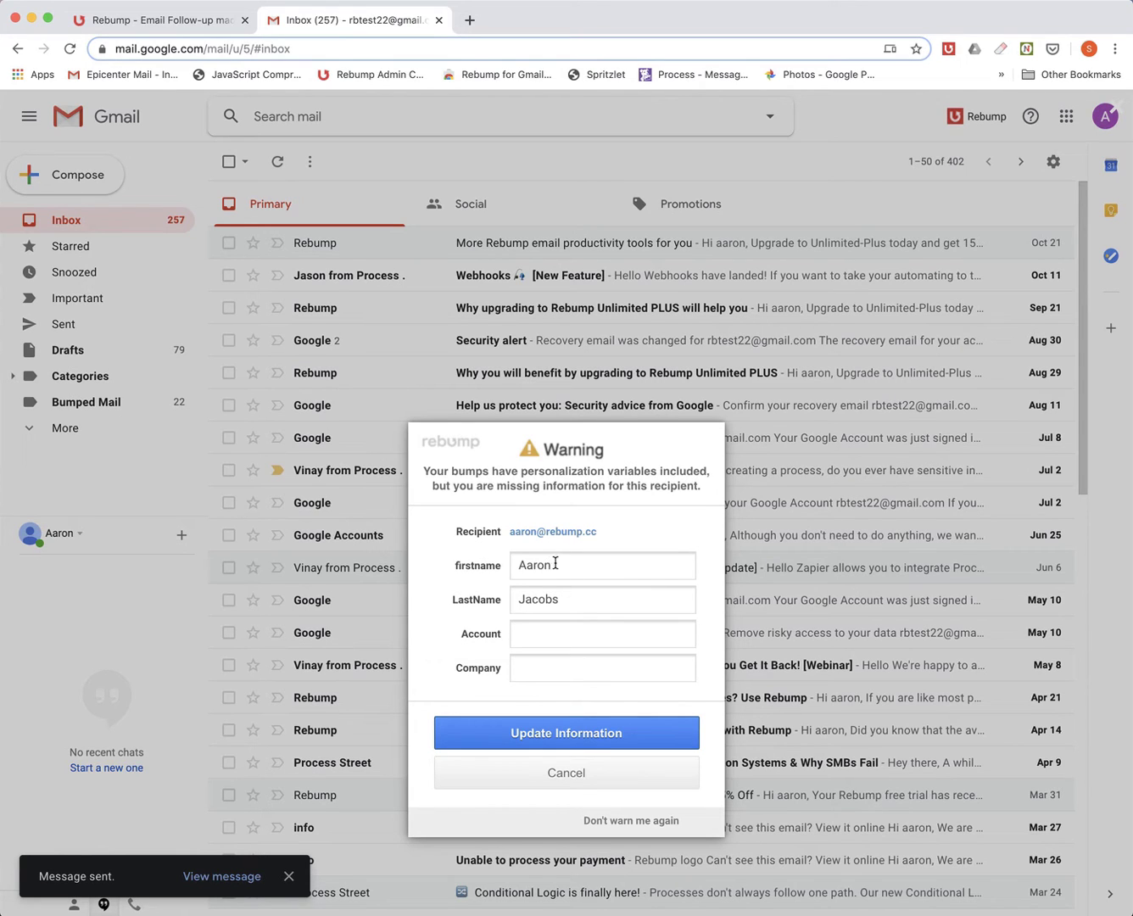
# Step: Fill in the recipient's missing personalization details with the company "Rebump" and save the updated information
pyautogui.moveTo(517, 566); pyautogui.dragTo(557, 566)
pyautogui.click(562, 567)
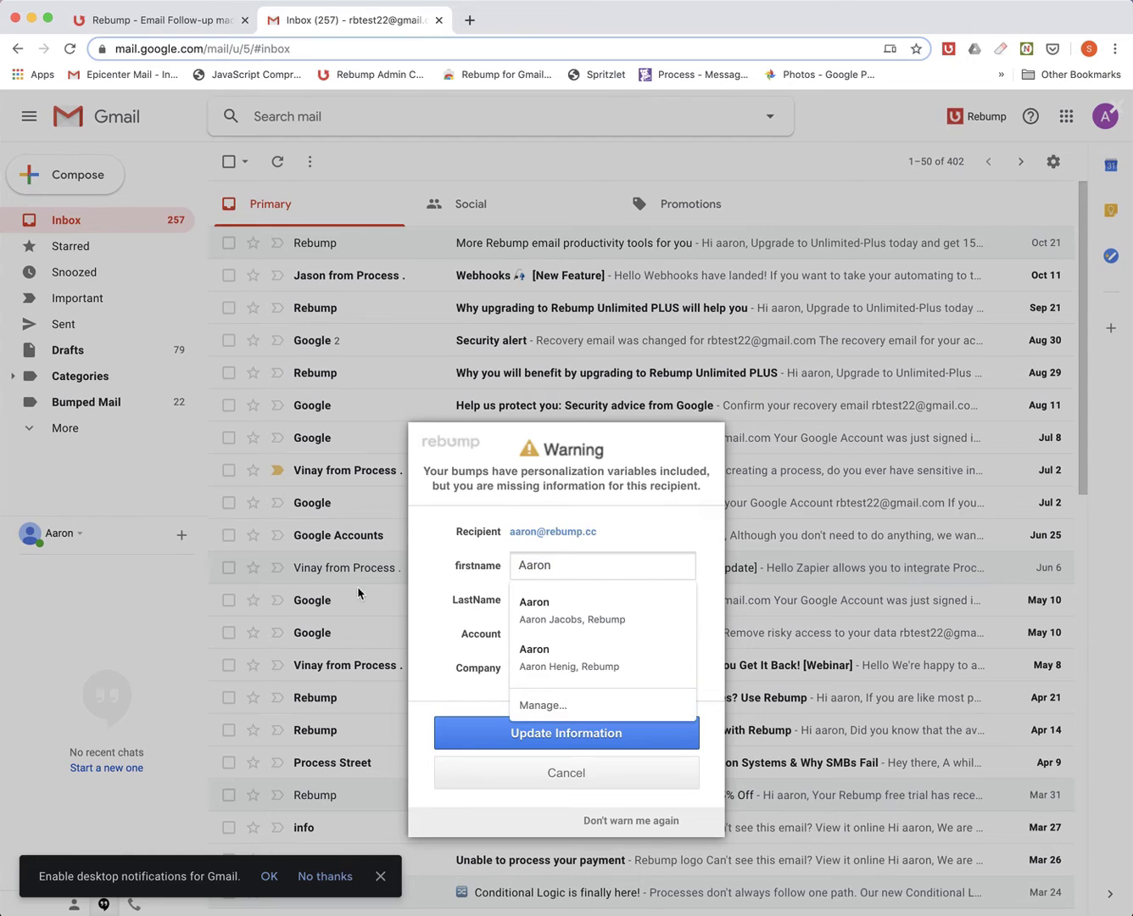
pyautogui.press('Down')
pyautogui.press('Return')
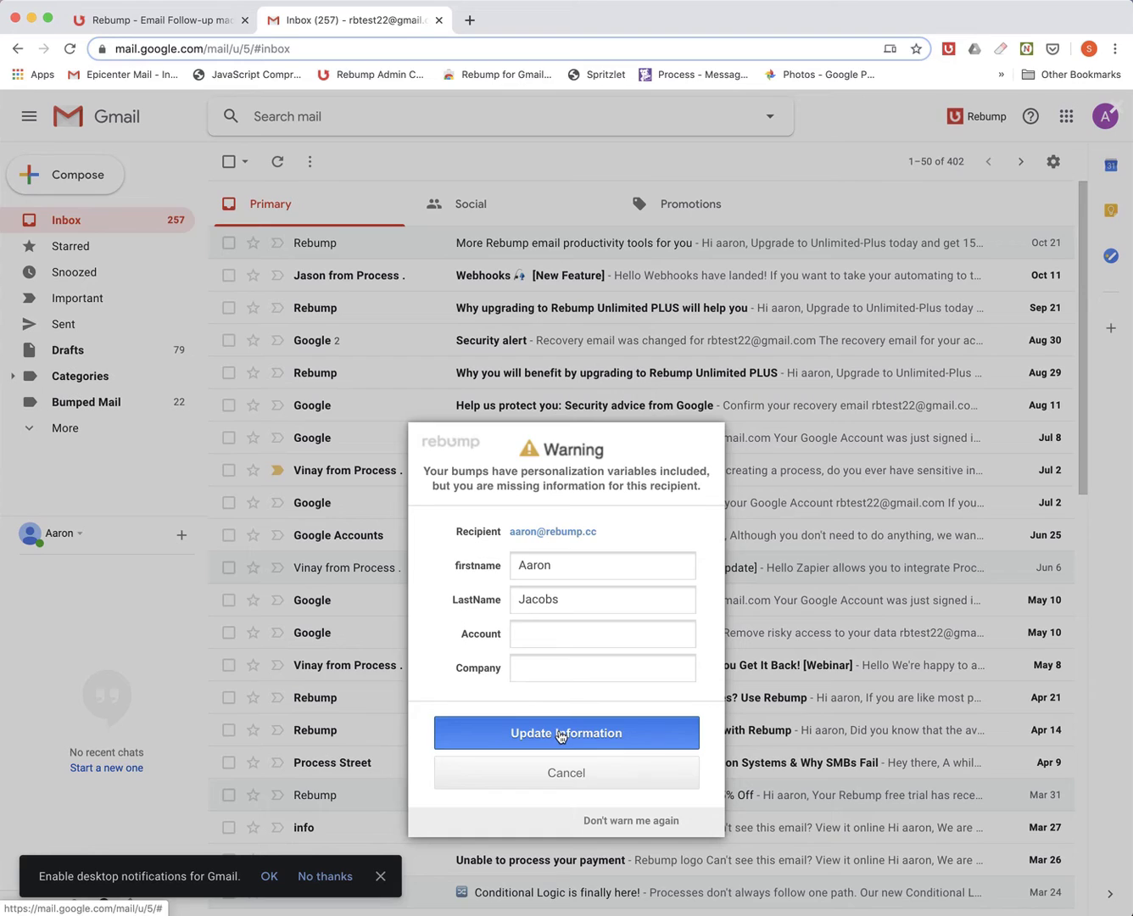
pyautogui.click(559, 668)
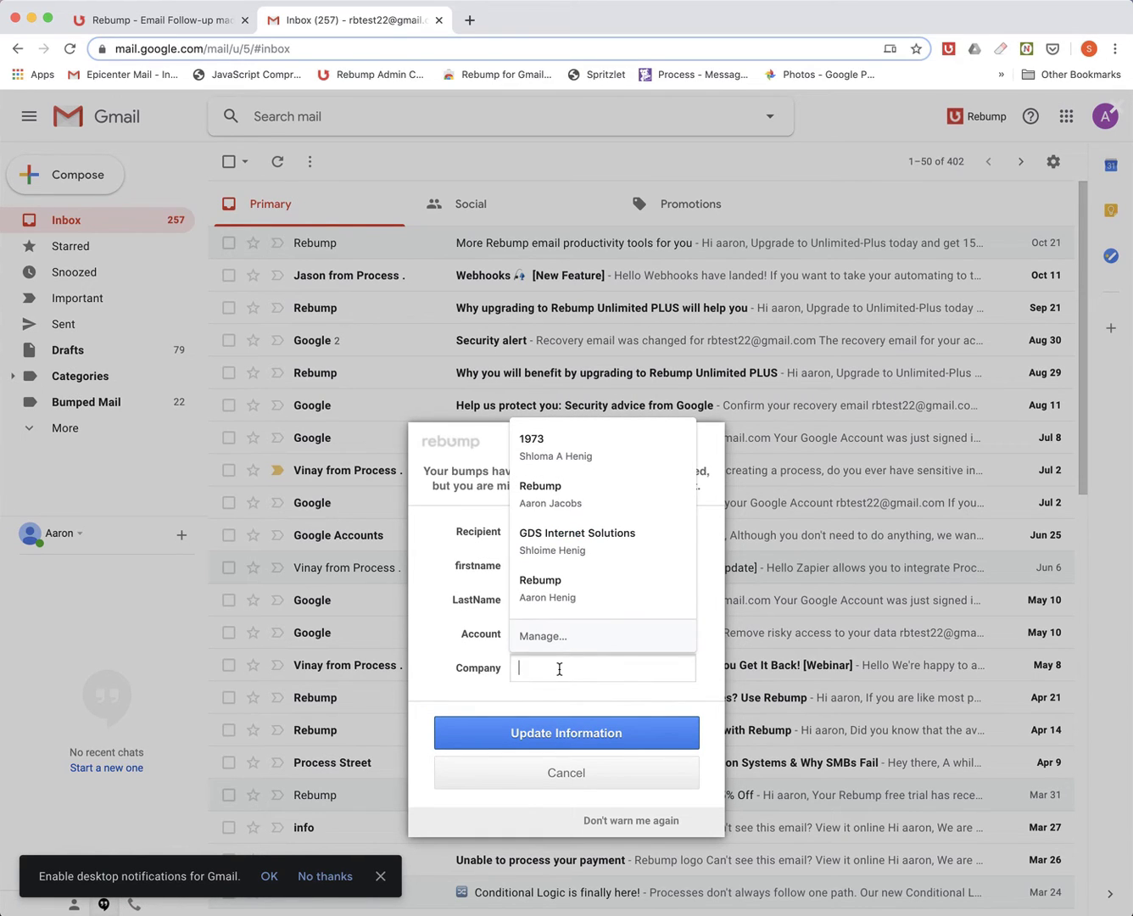
pyautogui.write('Rebump')
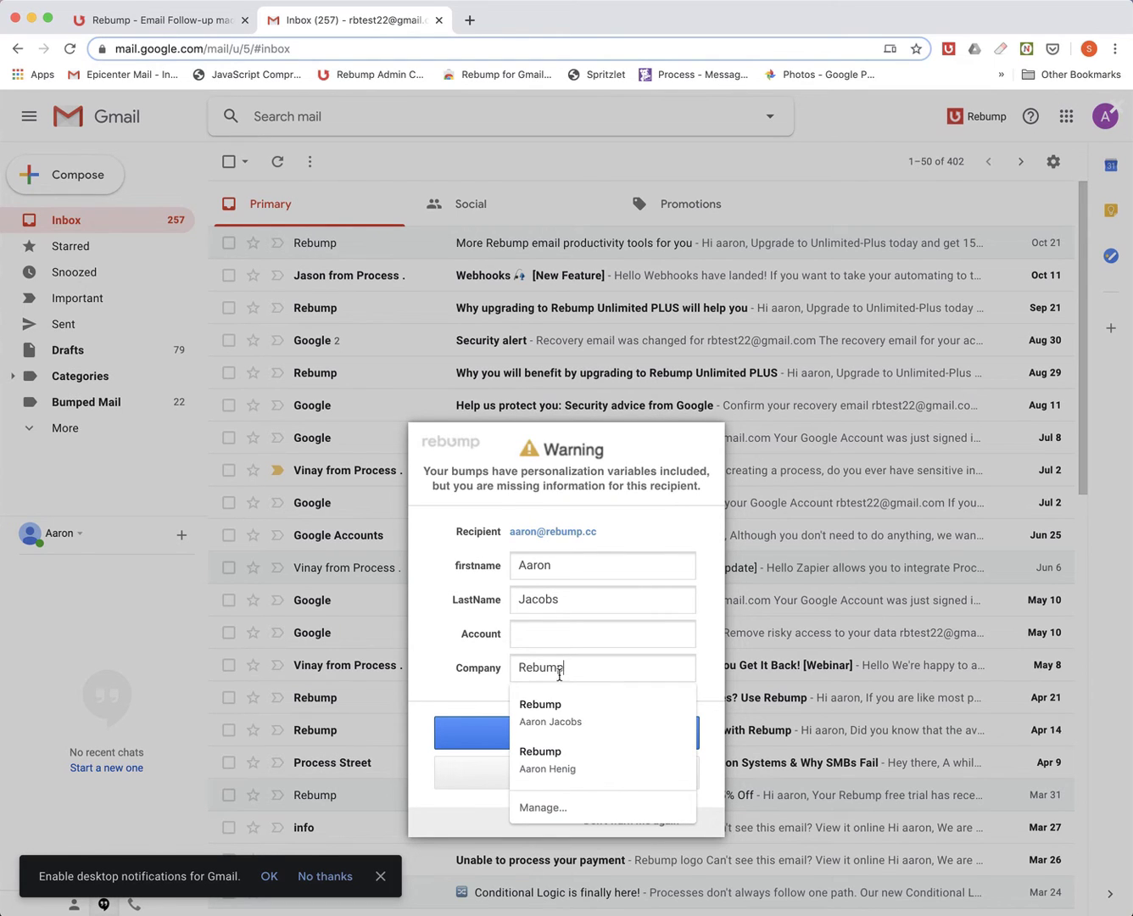
pyautogui.click(557, 713)
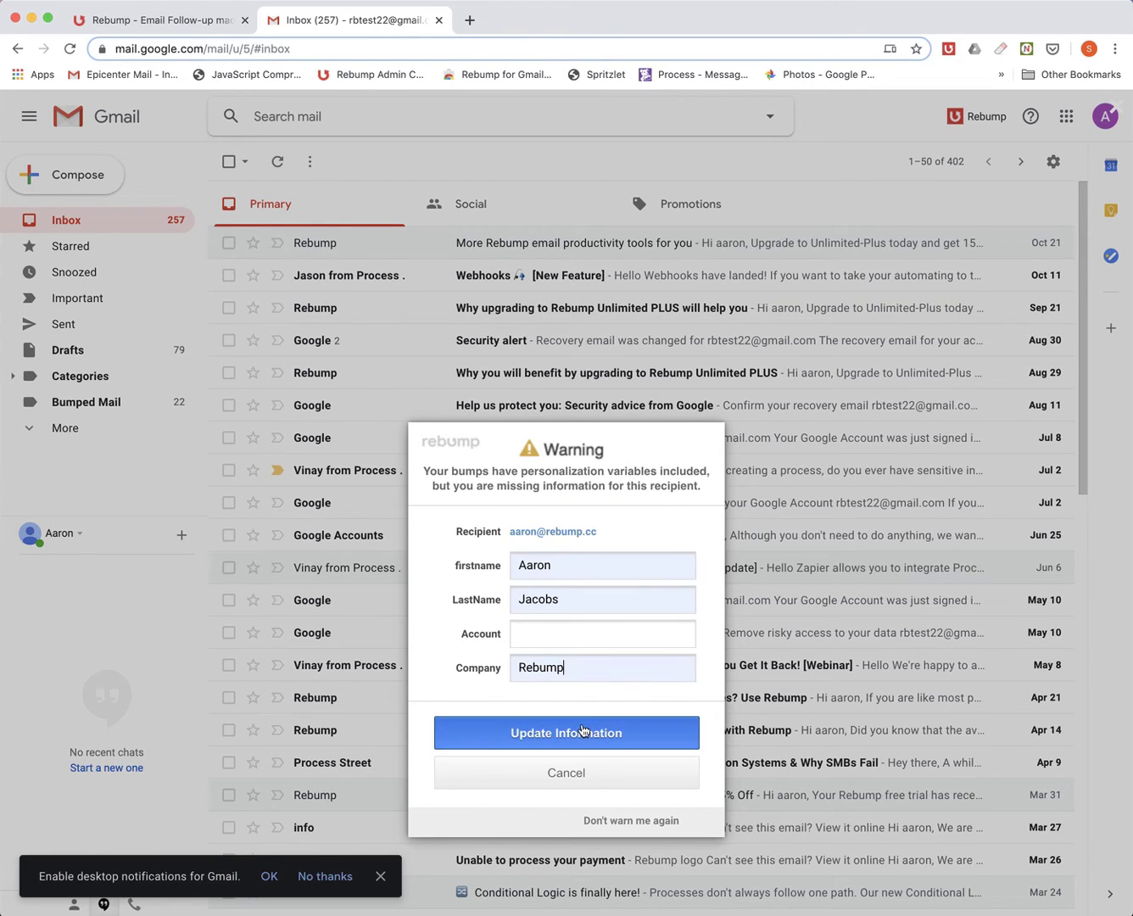
pyautogui.click(583, 730)
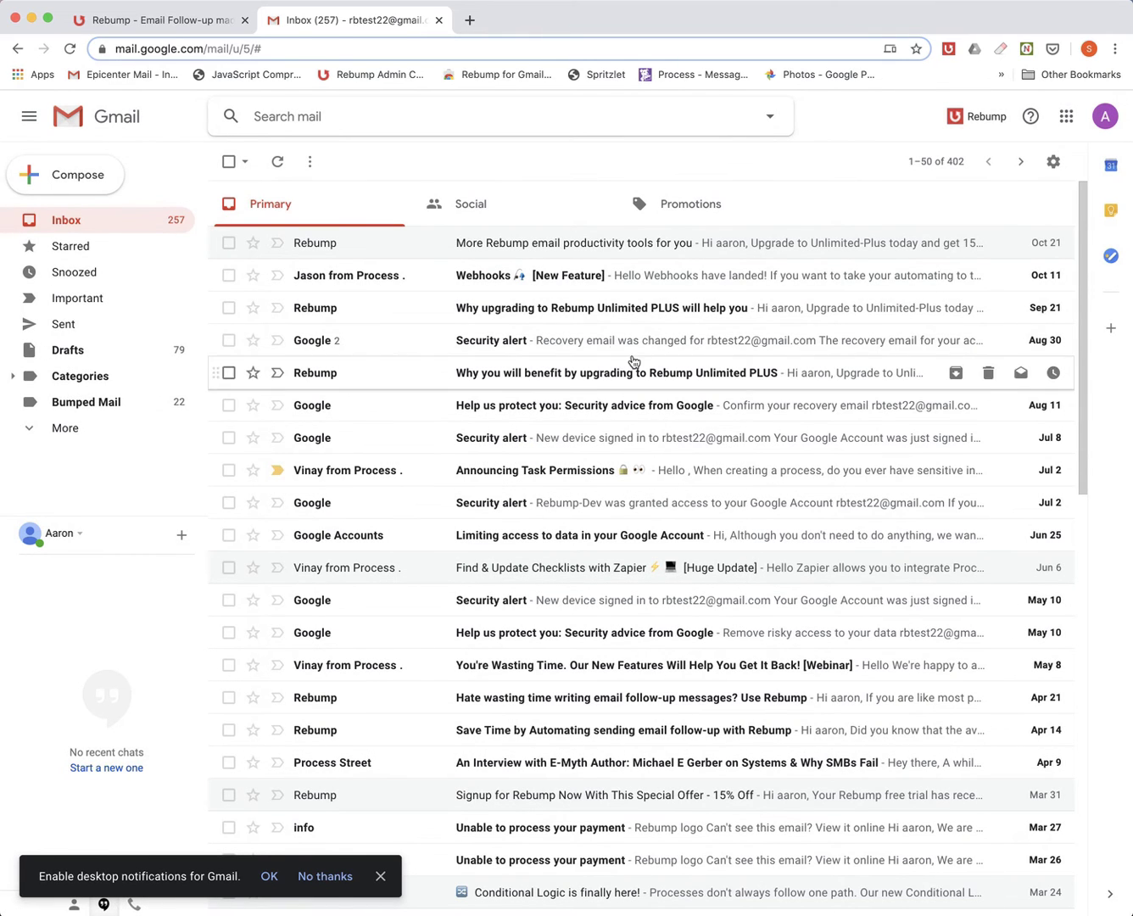
# Step: Check the recipient's stored variables in Rebump's bump personalization table and return to the bump settings
pyautogui.click(203, 29)
pyautogui.click(856, 447)
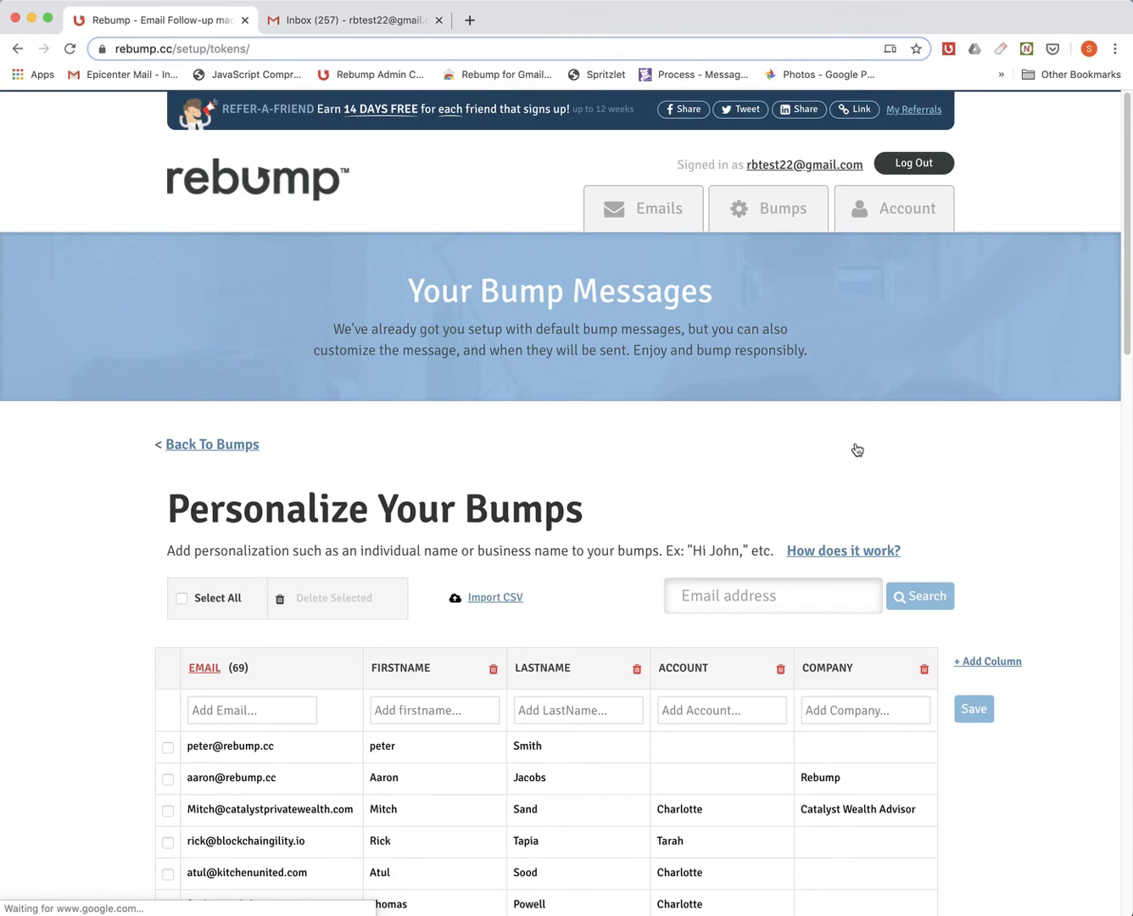
pyautogui.scroll(-5, 855, 450)
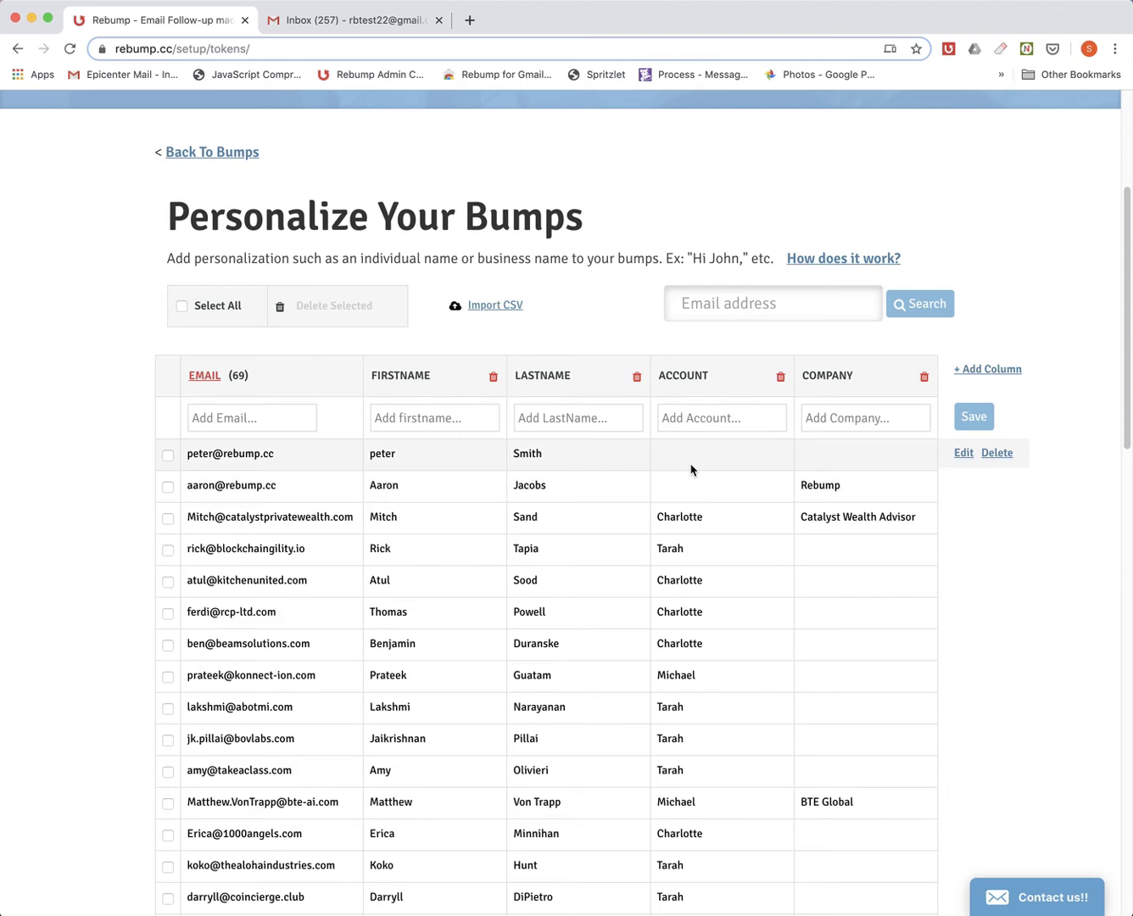
pyautogui.scroll(3, 690, 468)
pyautogui.click(202, 347)
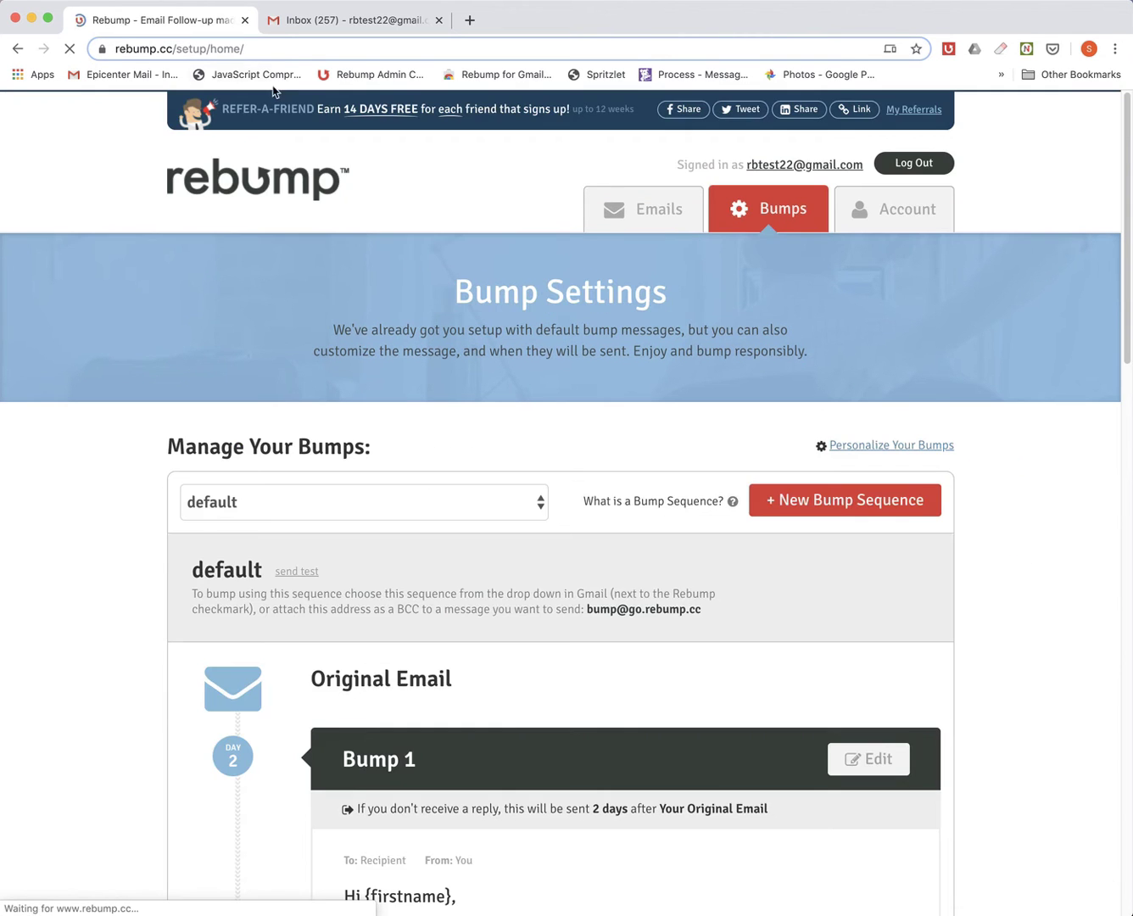
# Step: Glance at the Gmail inbox, switch back to Rebump and open the overview of bumped emails
pyautogui.click(292, 22)
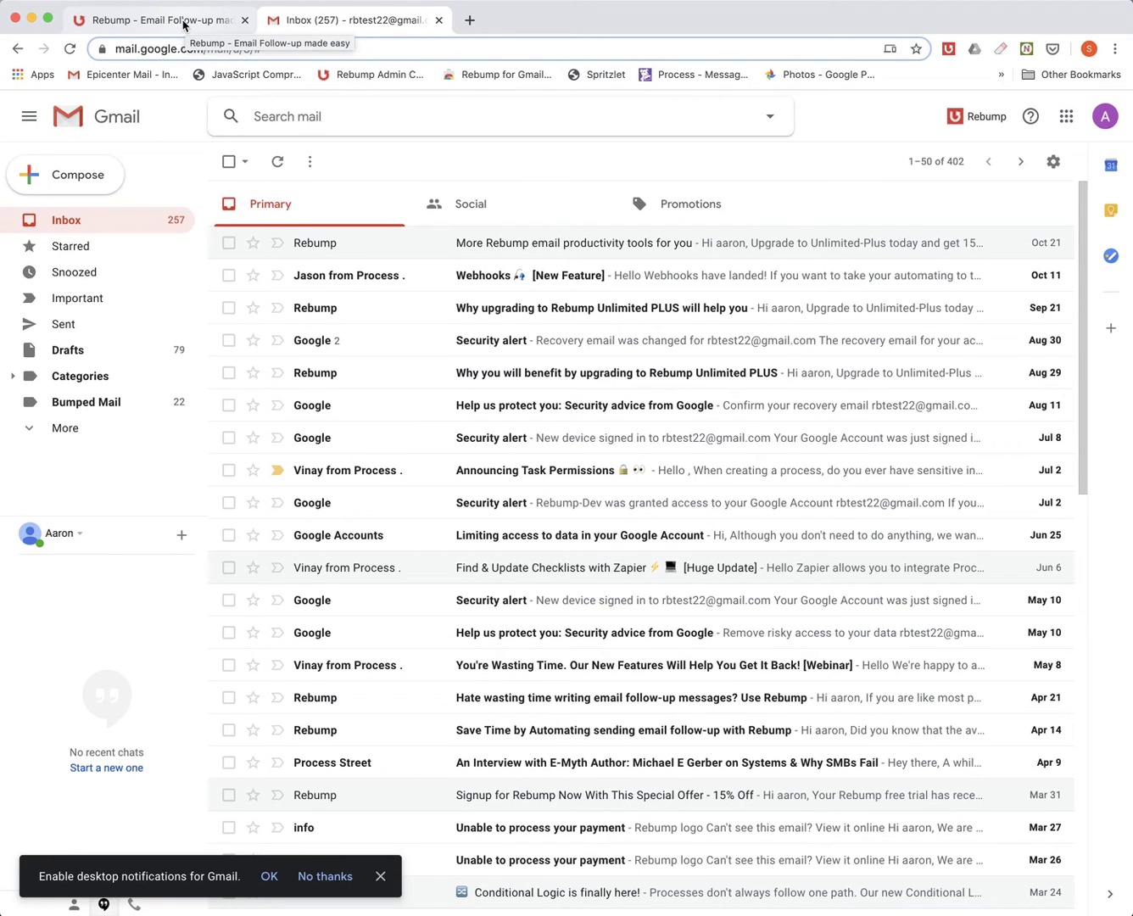
pyautogui.click(183, 24)
pyautogui.click(641, 222)
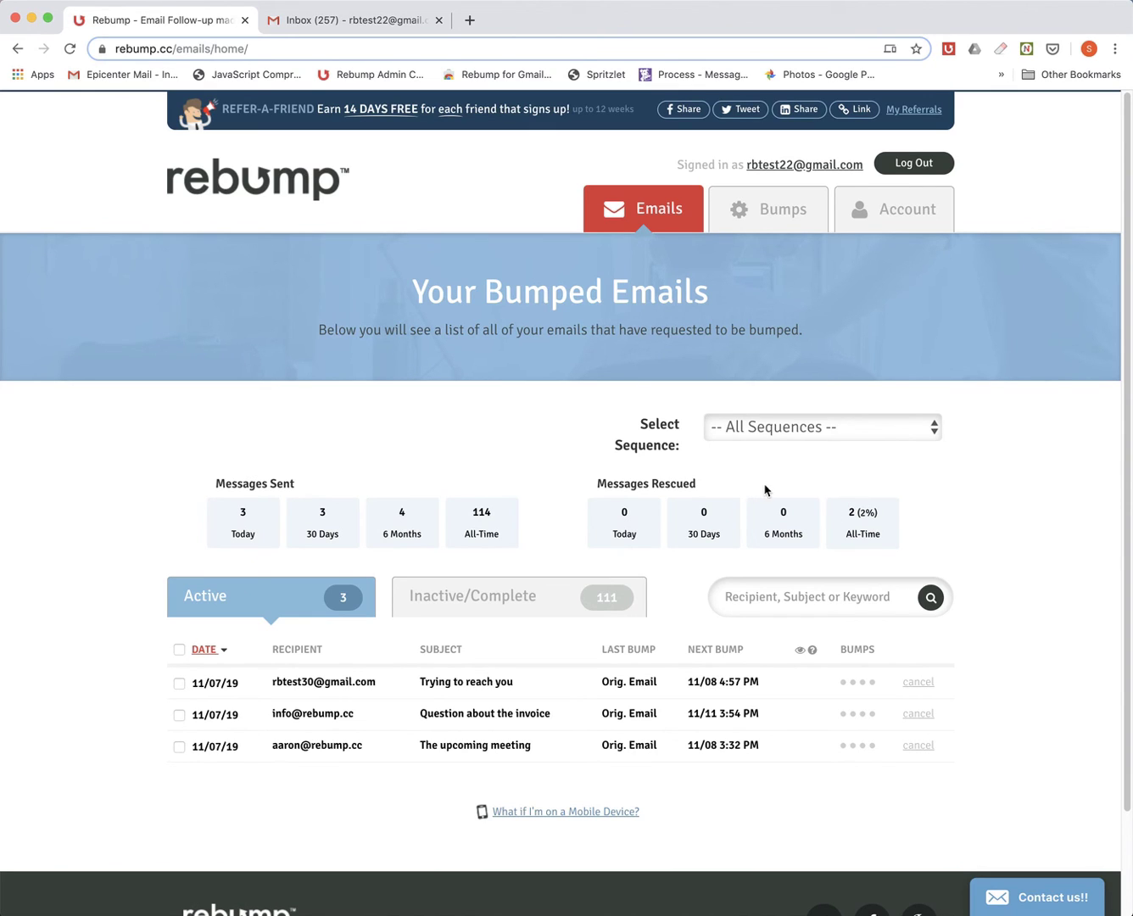
# Step: Filter the bumped emails by the default sequence and by Sale Followup, and return the filter to all sequences
pyautogui.click(805, 430)
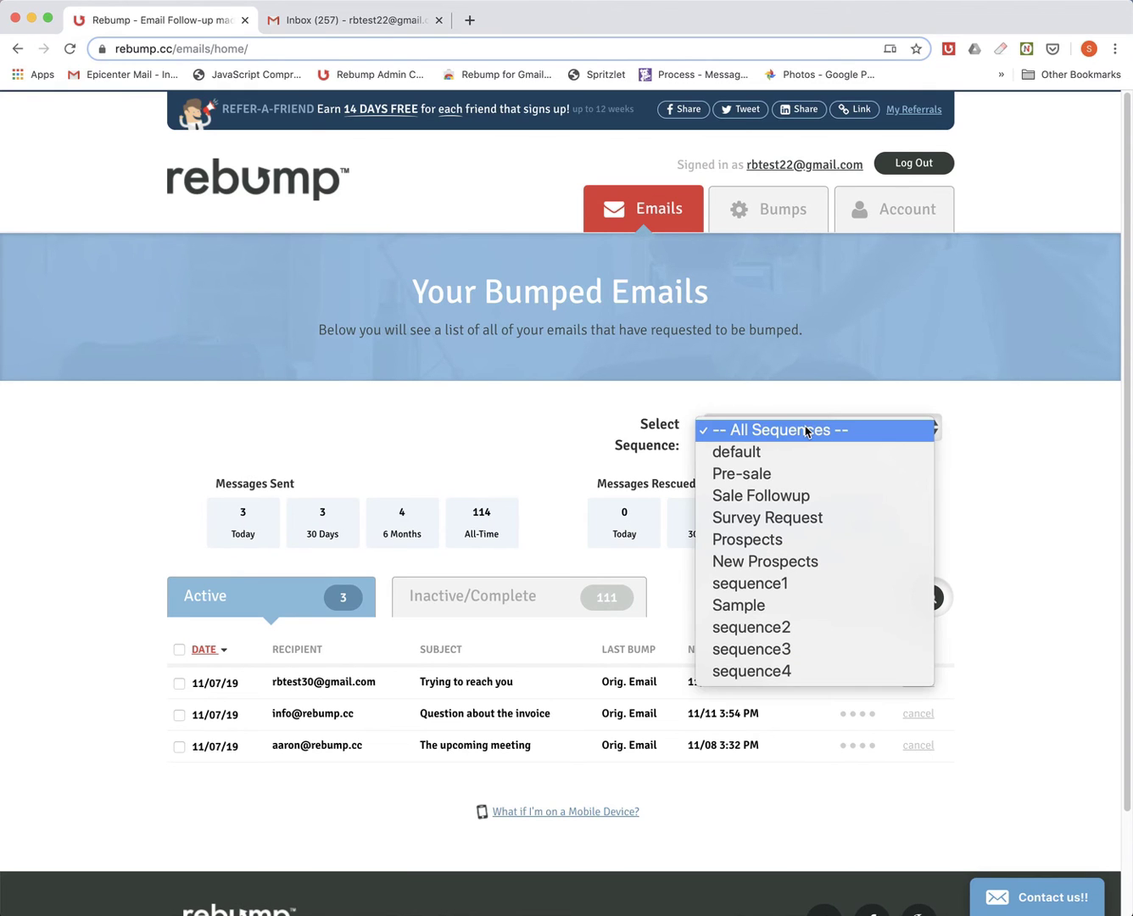
pyautogui.click(792, 455)
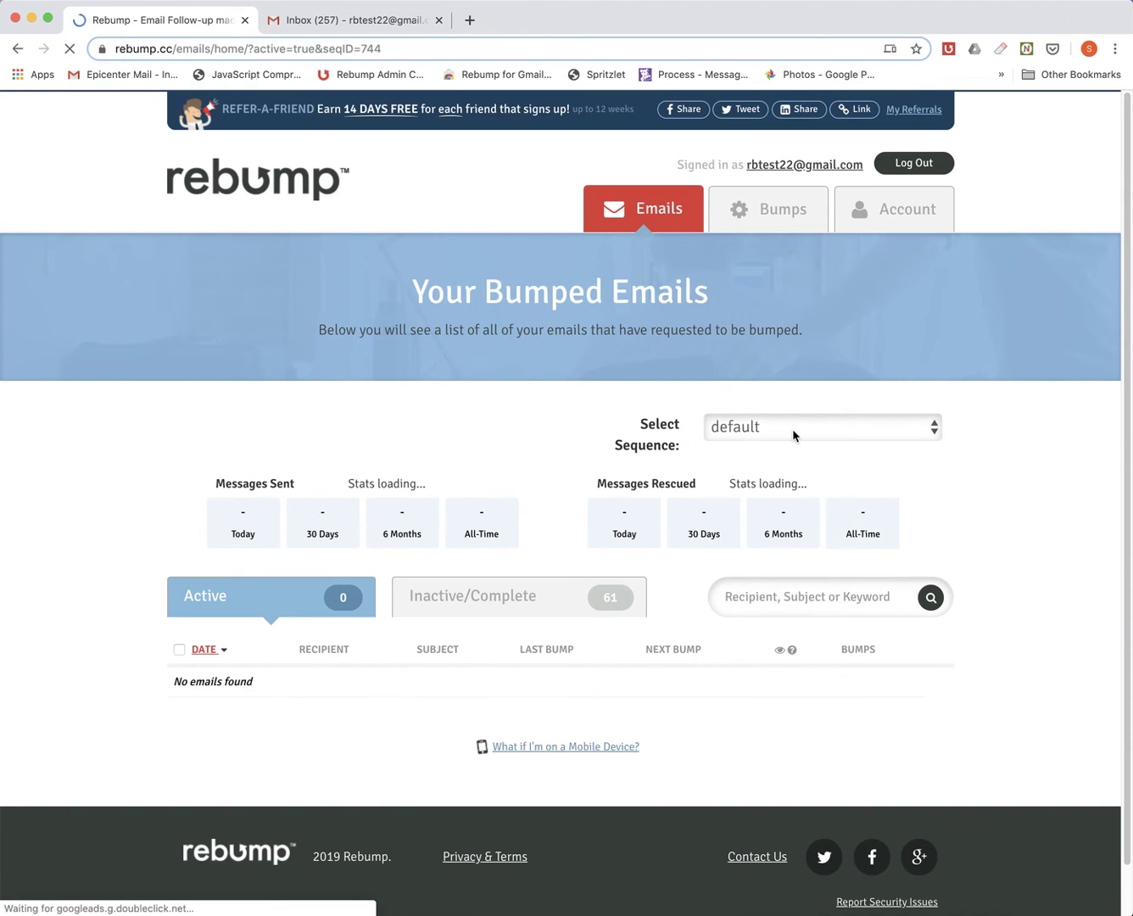
pyautogui.click(792, 428)
pyautogui.click(789, 477)
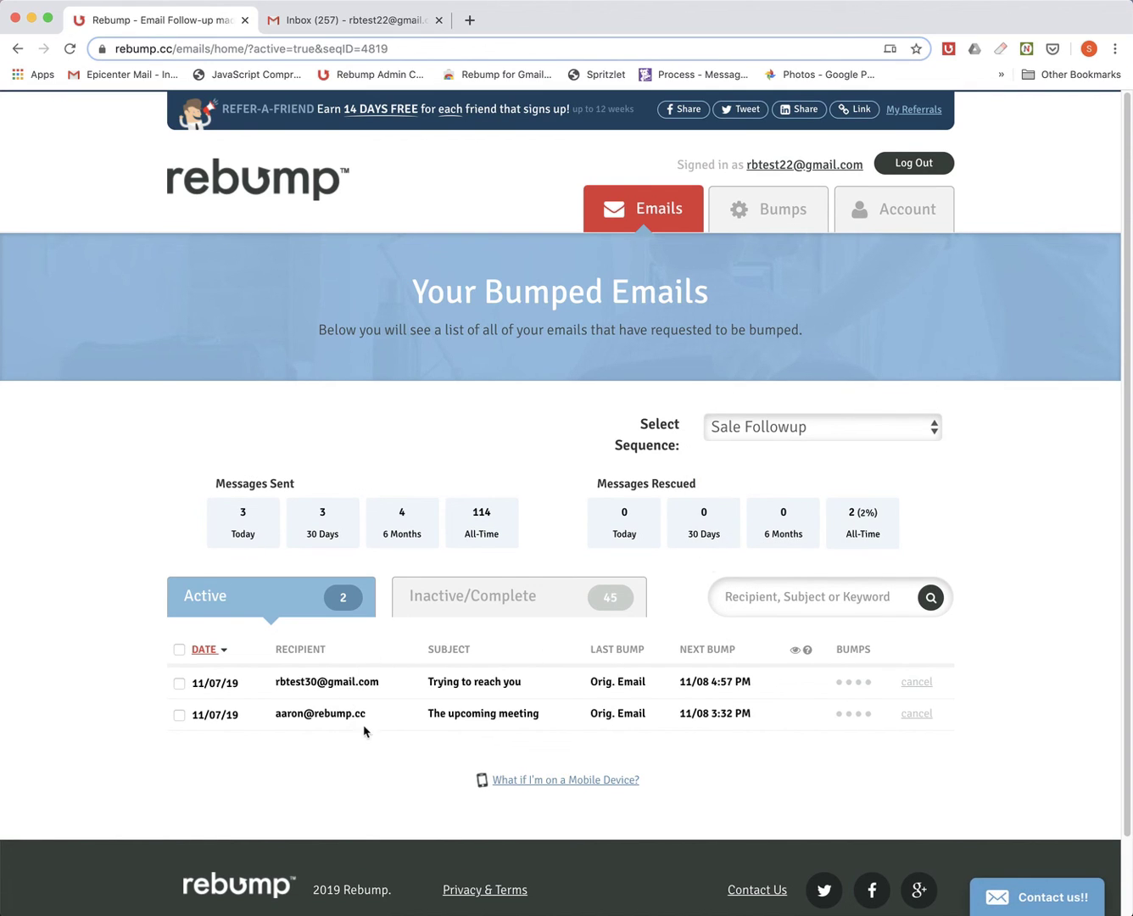
pyautogui.click(758, 435)
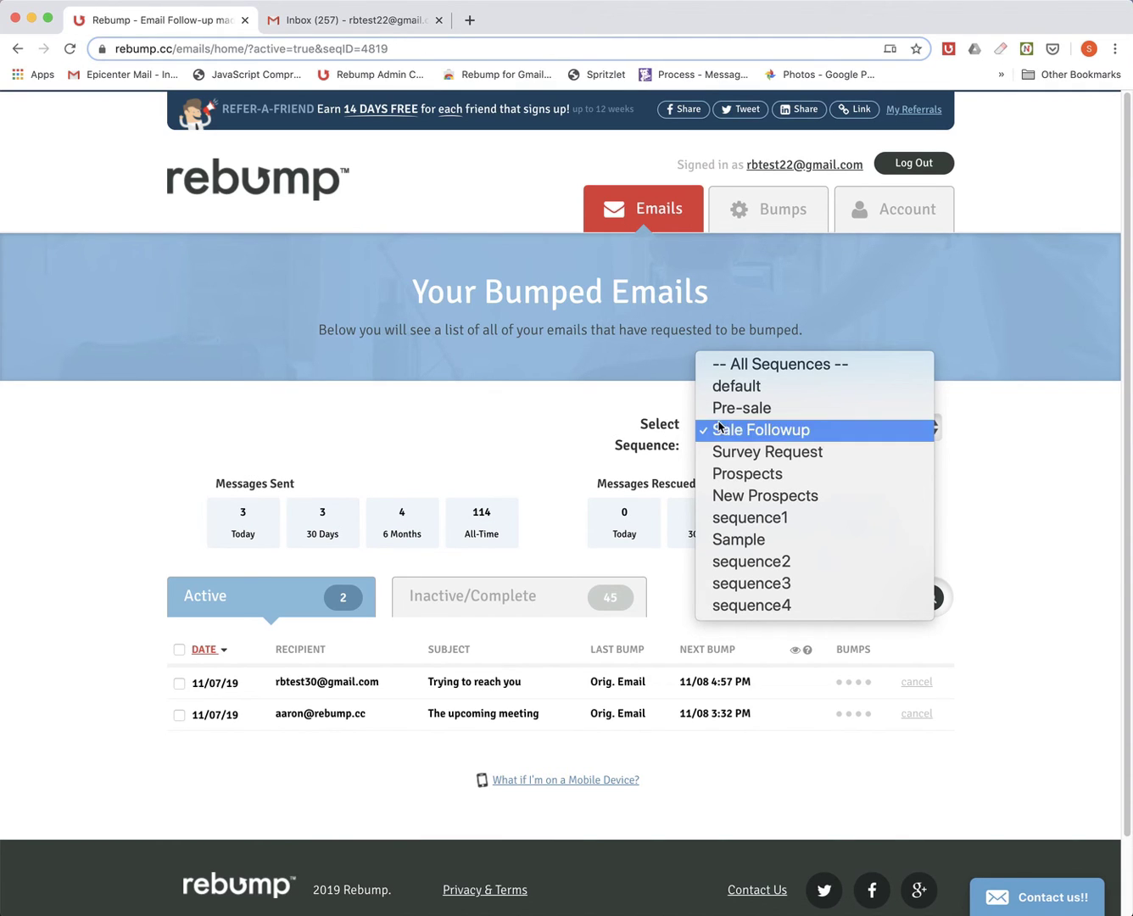
pyautogui.click(735, 362)
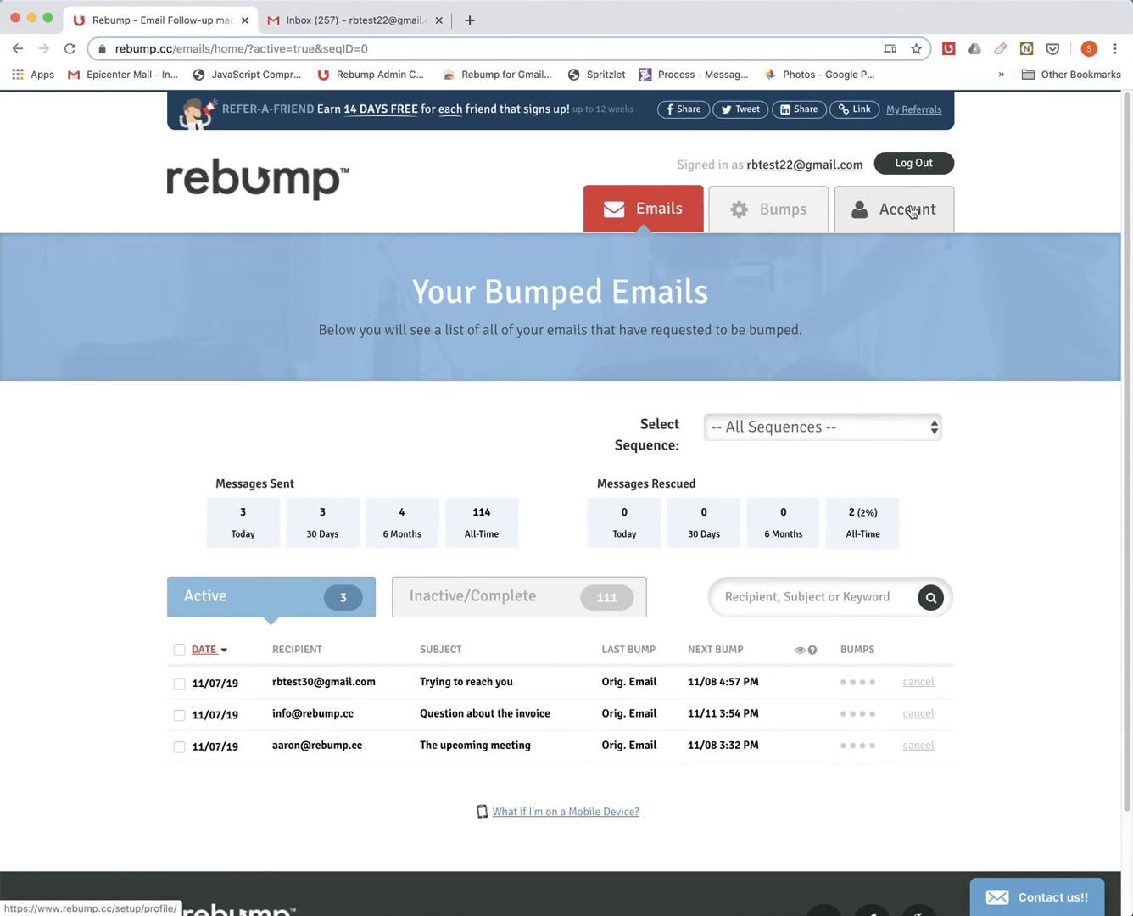
# Step: In the account's bump settings, exclude Saturday from the bump days and only send bumps between 08:00 AM and 06:00 PM
pyautogui.click(910, 210)
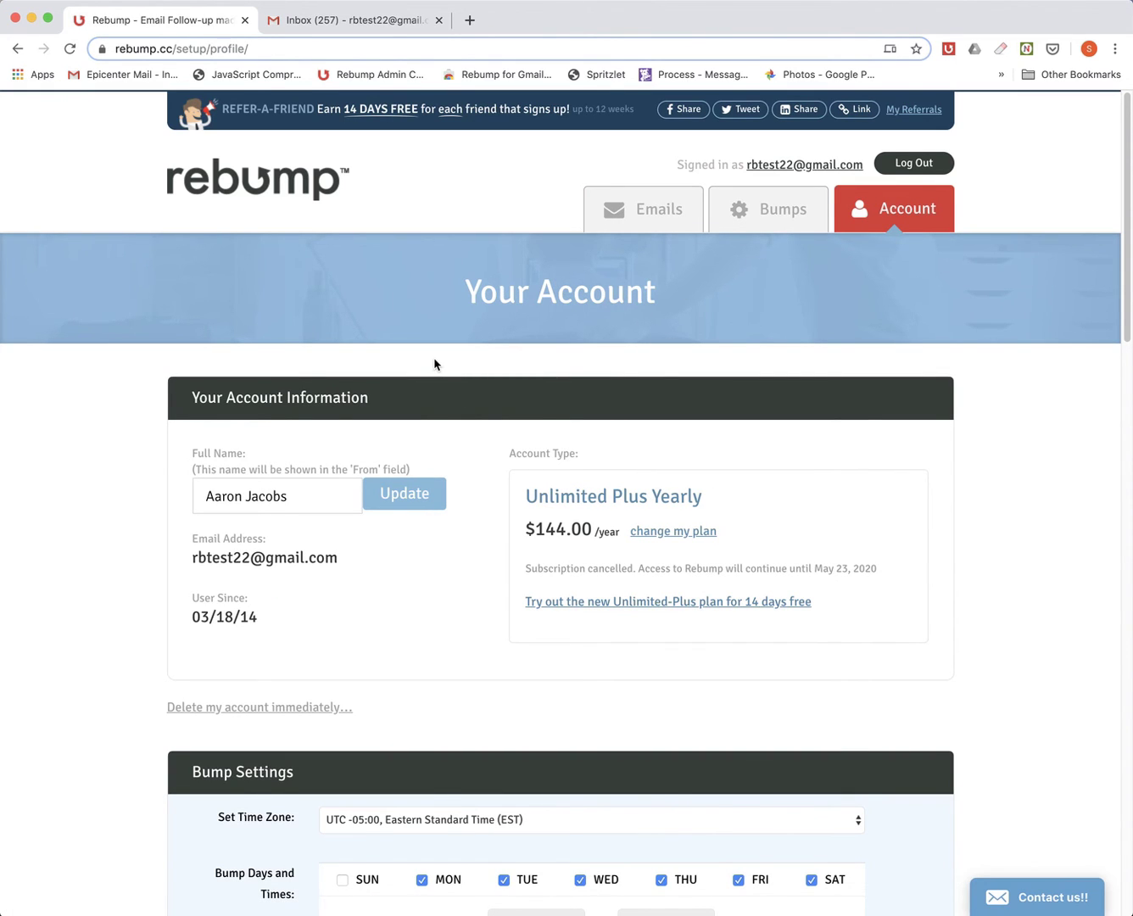
pyautogui.scroll(-2, 433, 364)
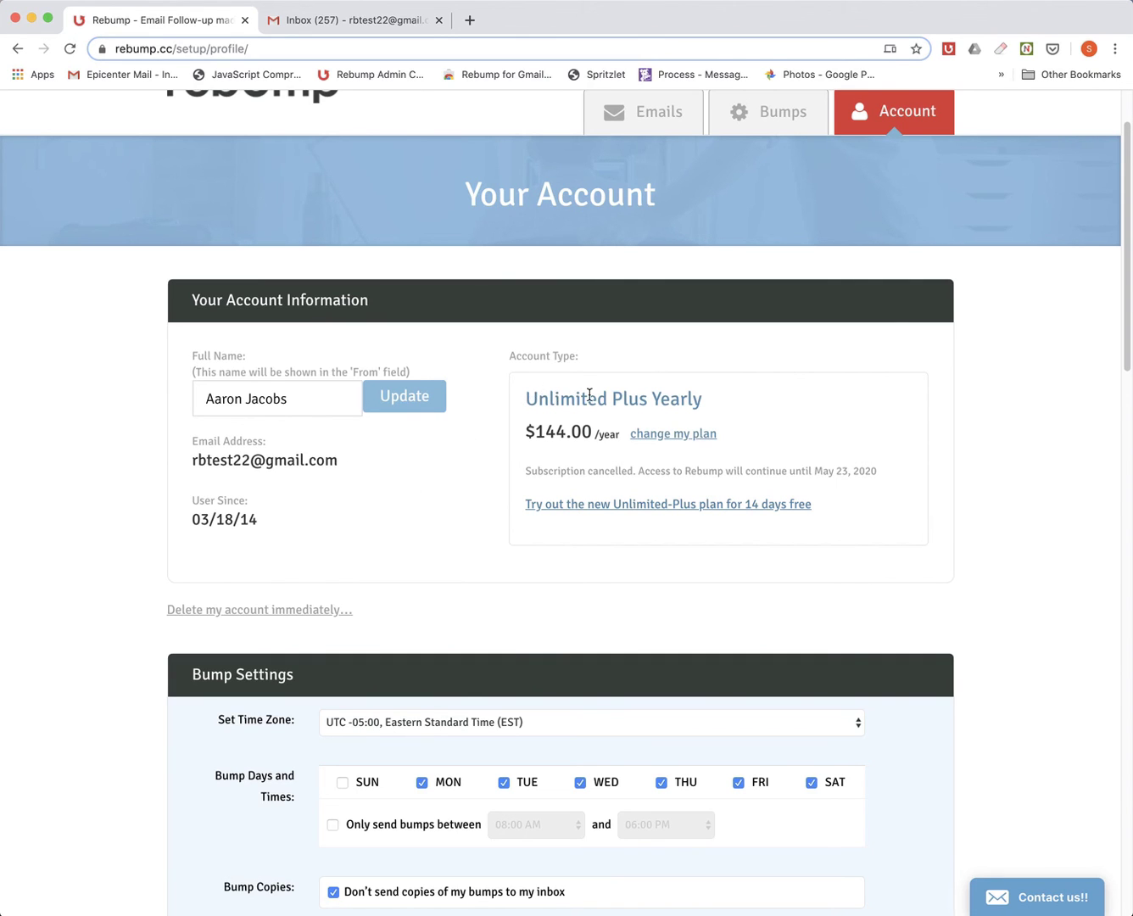
pyautogui.scroll(-4, 615, 395)
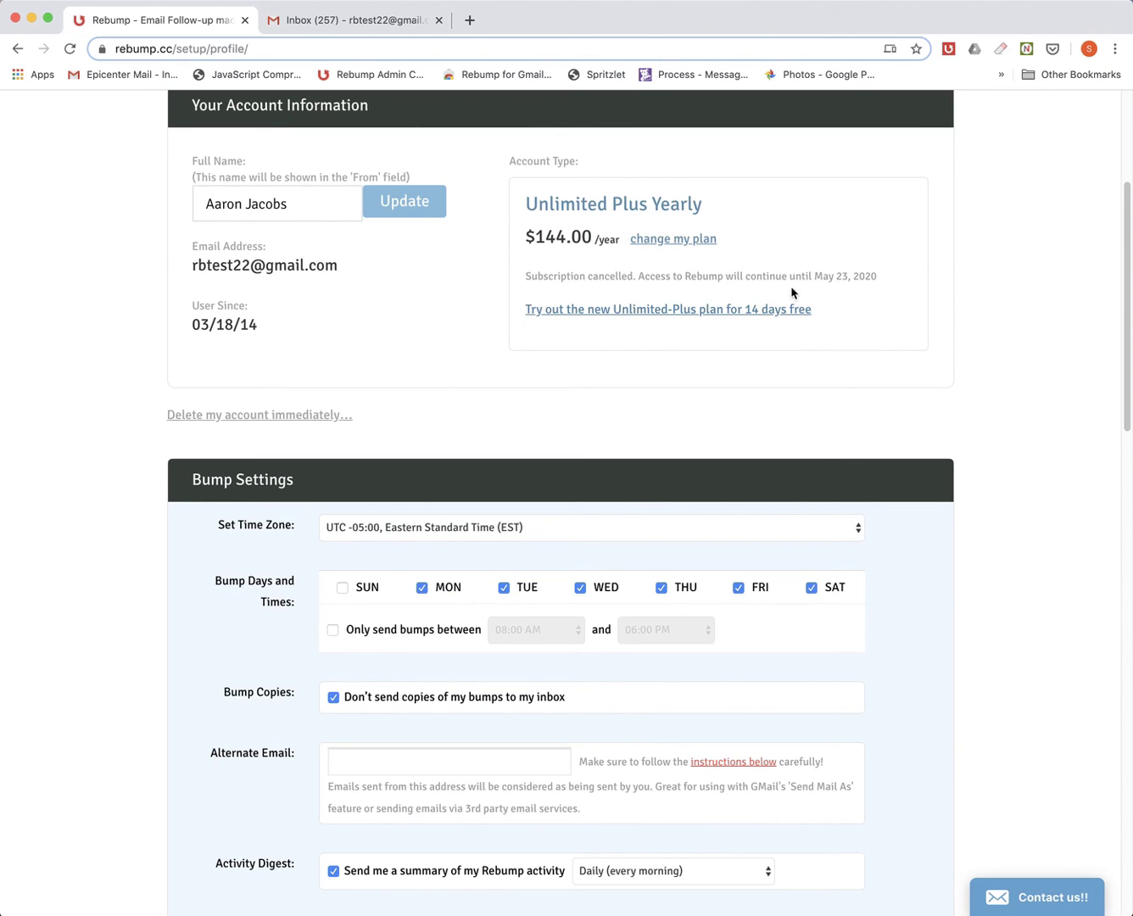
pyautogui.scroll(-2, 814, 347)
pyautogui.scroll(2, 851, 378)
pyautogui.scroll(-5, 737, 382)
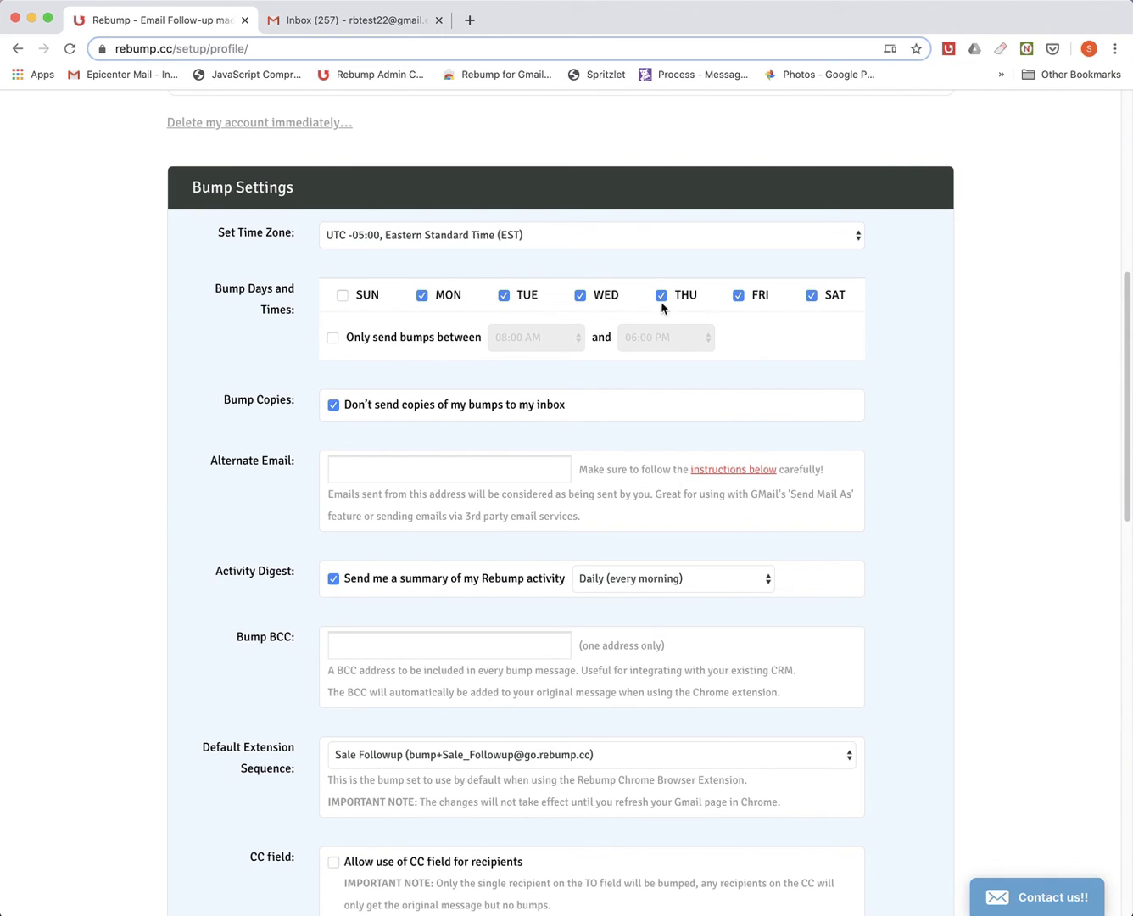
pyautogui.click(811, 295)
pyautogui.click(333, 339)
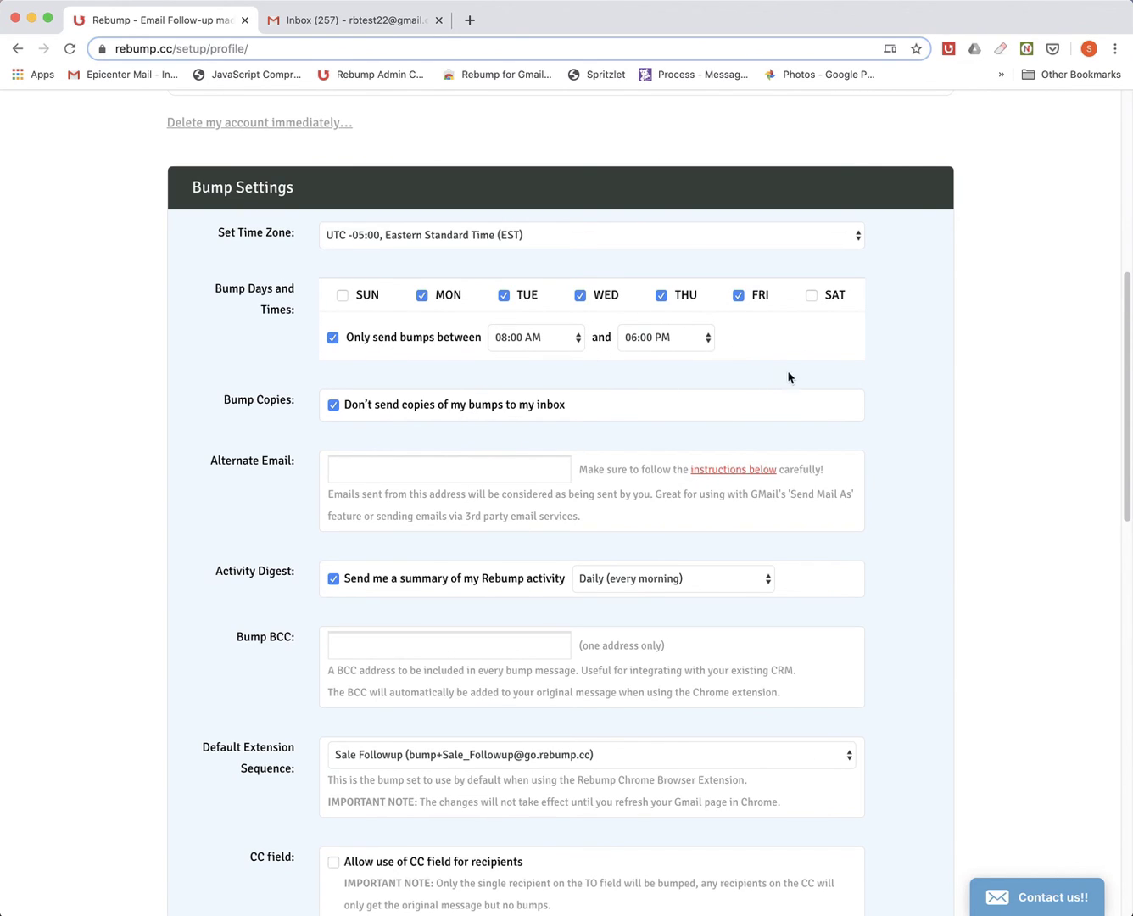
pyautogui.scroll(-2, 790, 356)
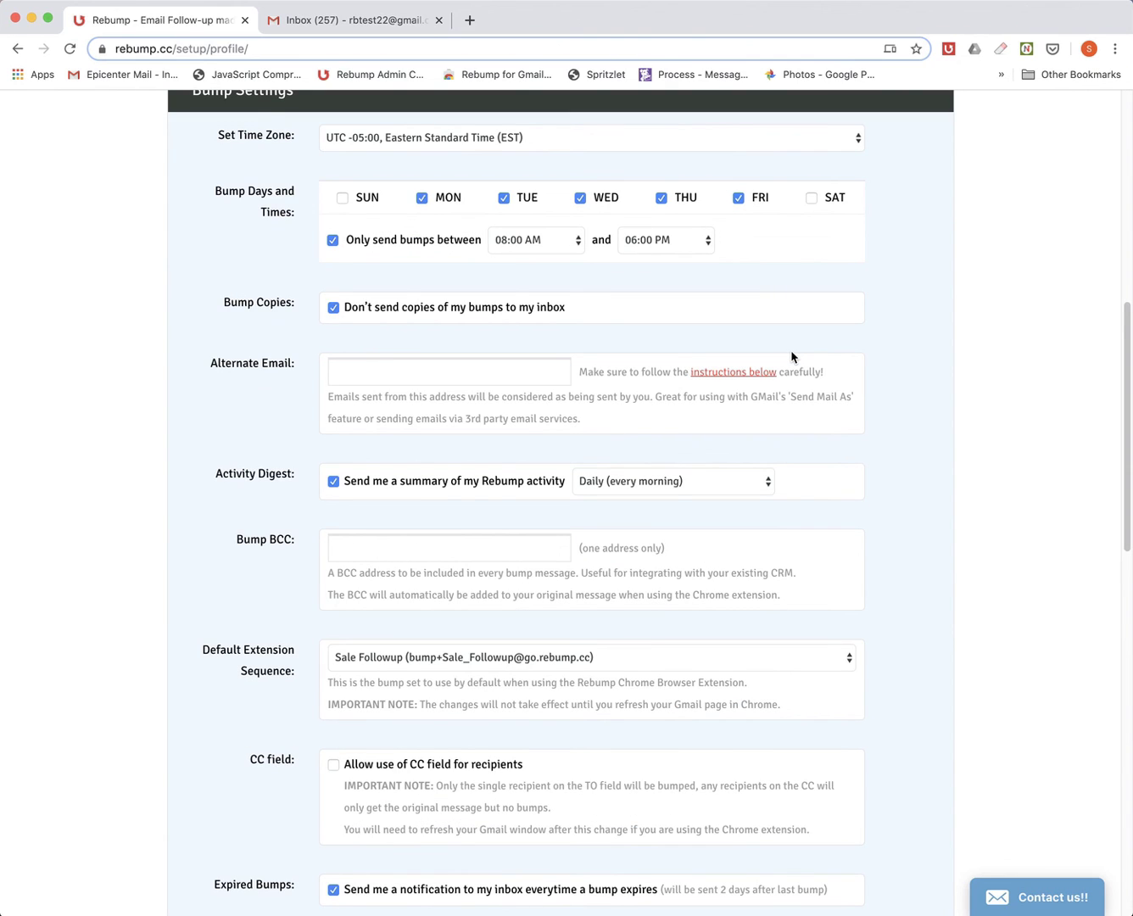
# Step: Check the frequency options for the Rebump activity digest and close the list without choosing another one
pyautogui.scroll(-2, 792, 356)
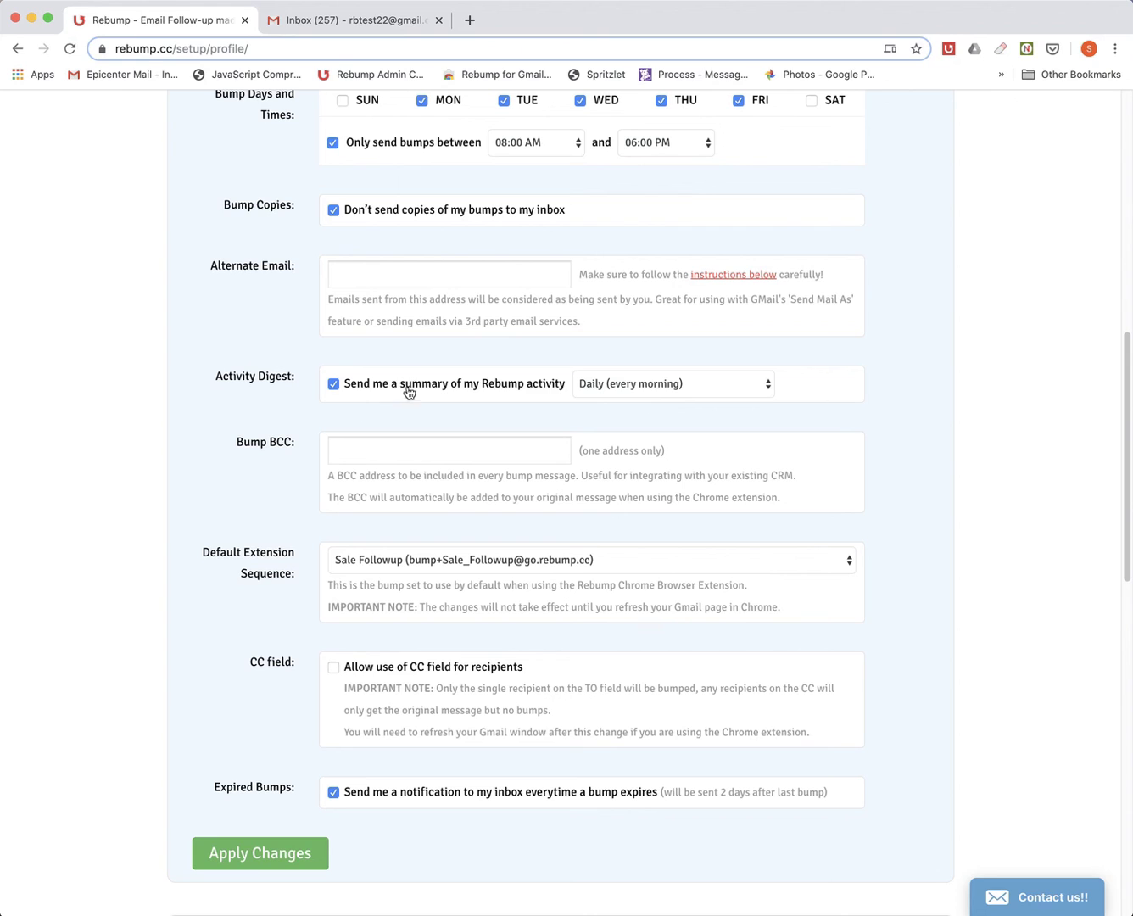
pyautogui.click(605, 384)
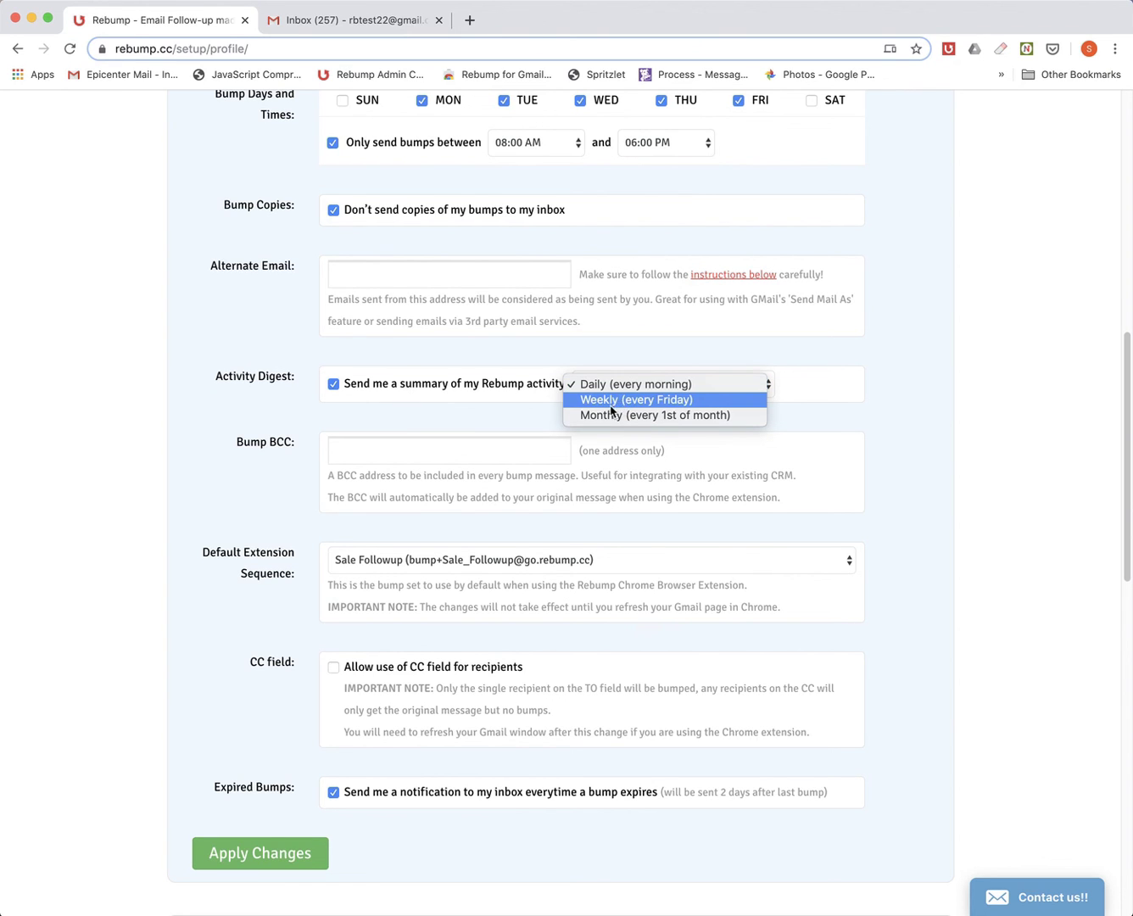
pyautogui.click(514, 421)
# Step: Review the Bump BCC, default extension sequence, CC field and expired bumps settings, and return to the bump days and times
pyautogui.scroll(-2, 458, 495)
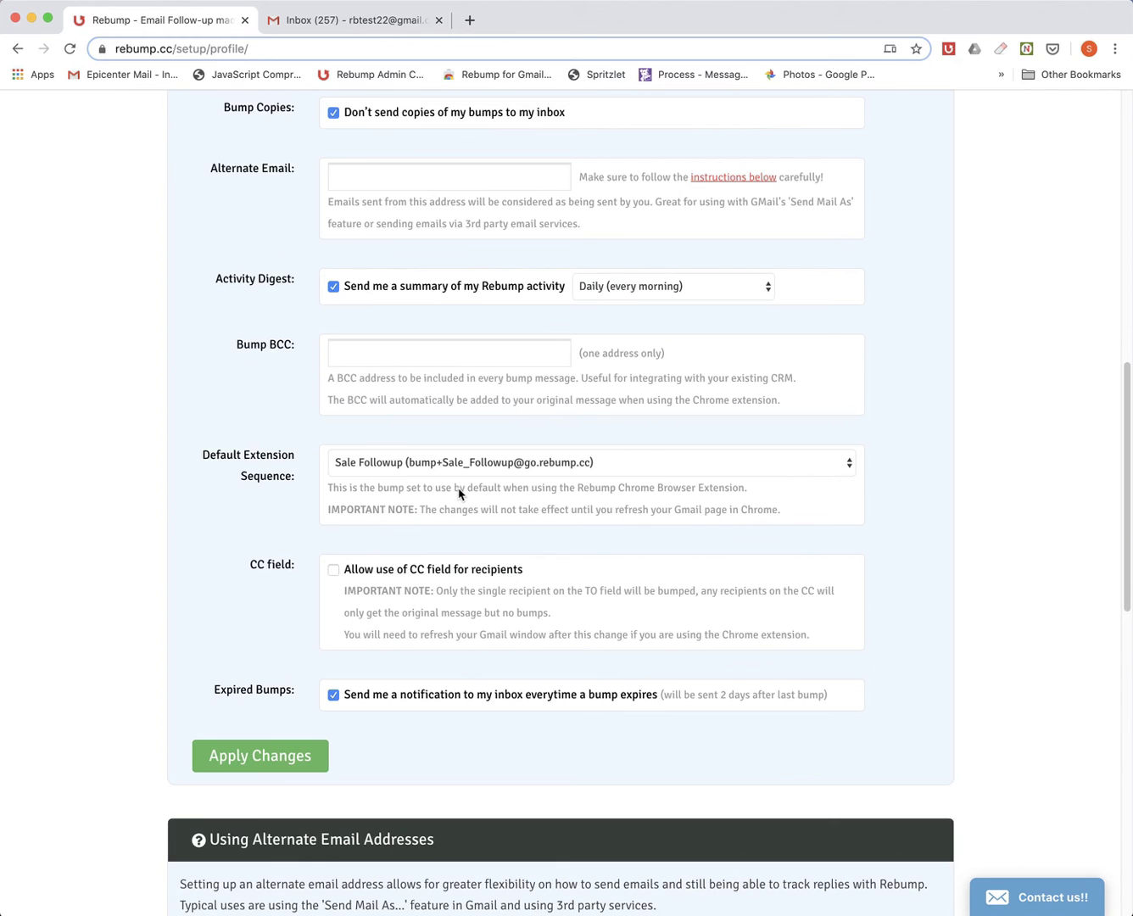
pyautogui.click(434, 350)
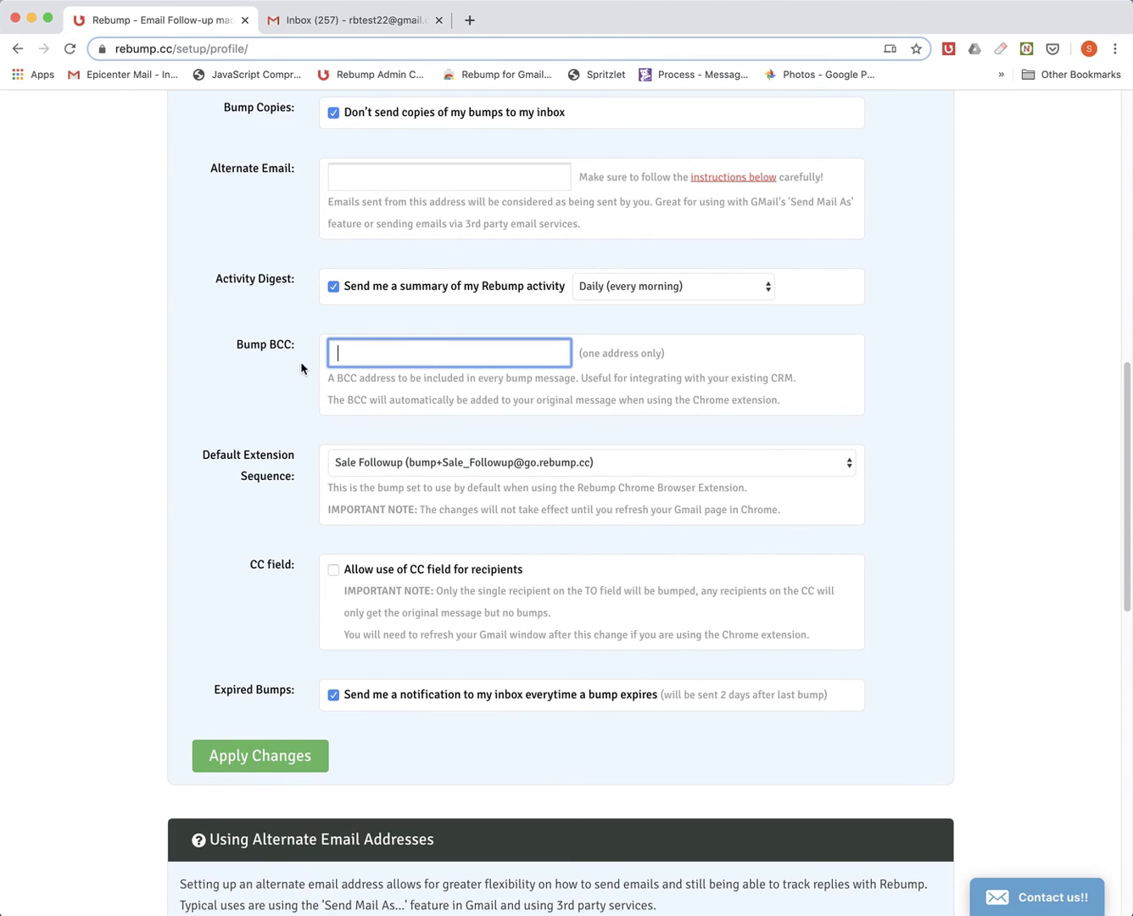
pyautogui.click(281, 375)
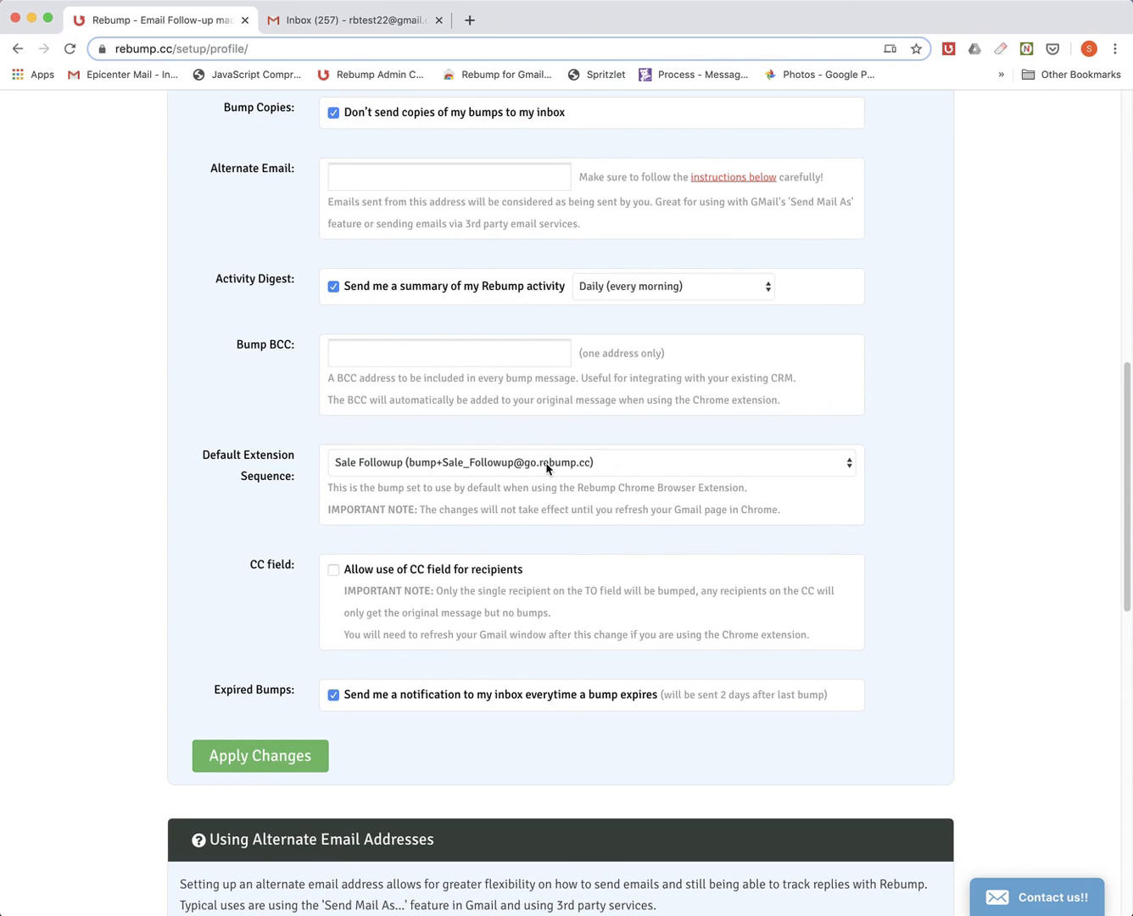
pyautogui.scroll(-2, 665, 480)
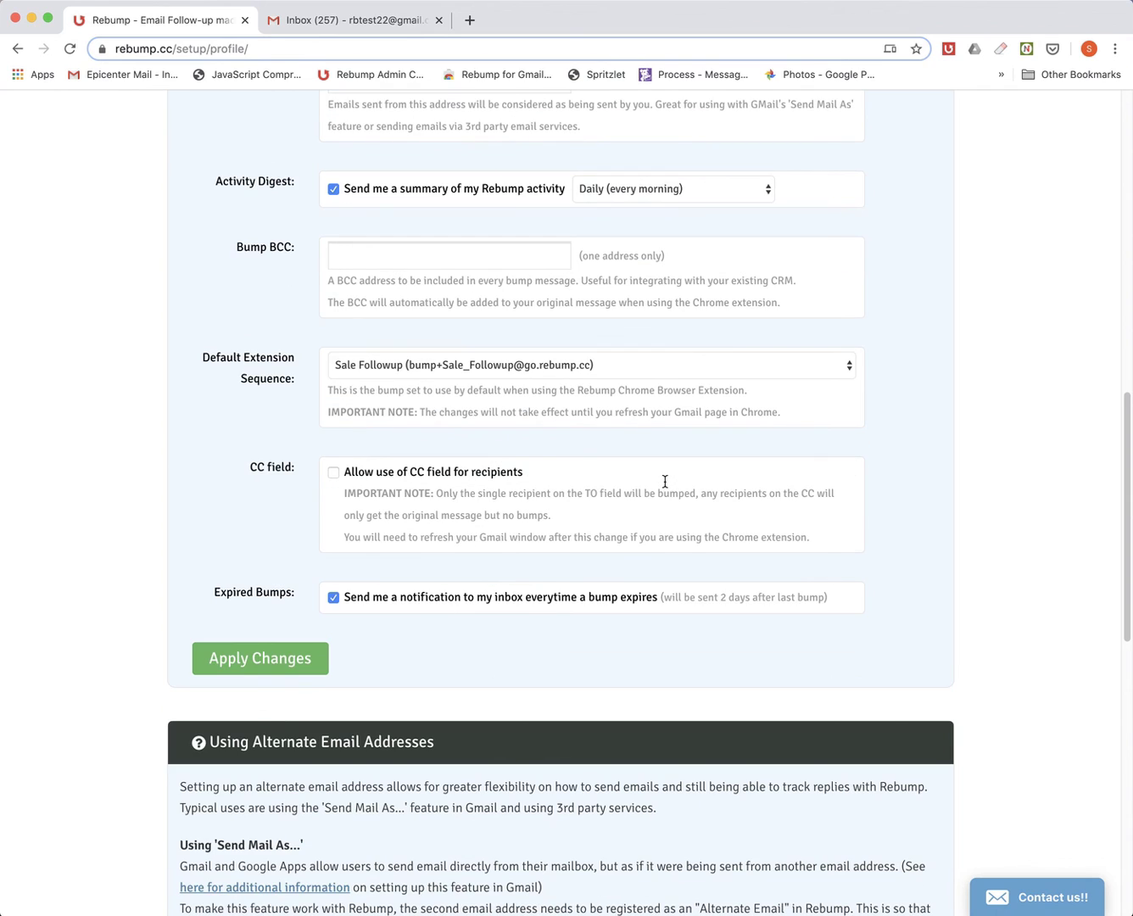
pyautogui.scroll(-4, 409, 495)
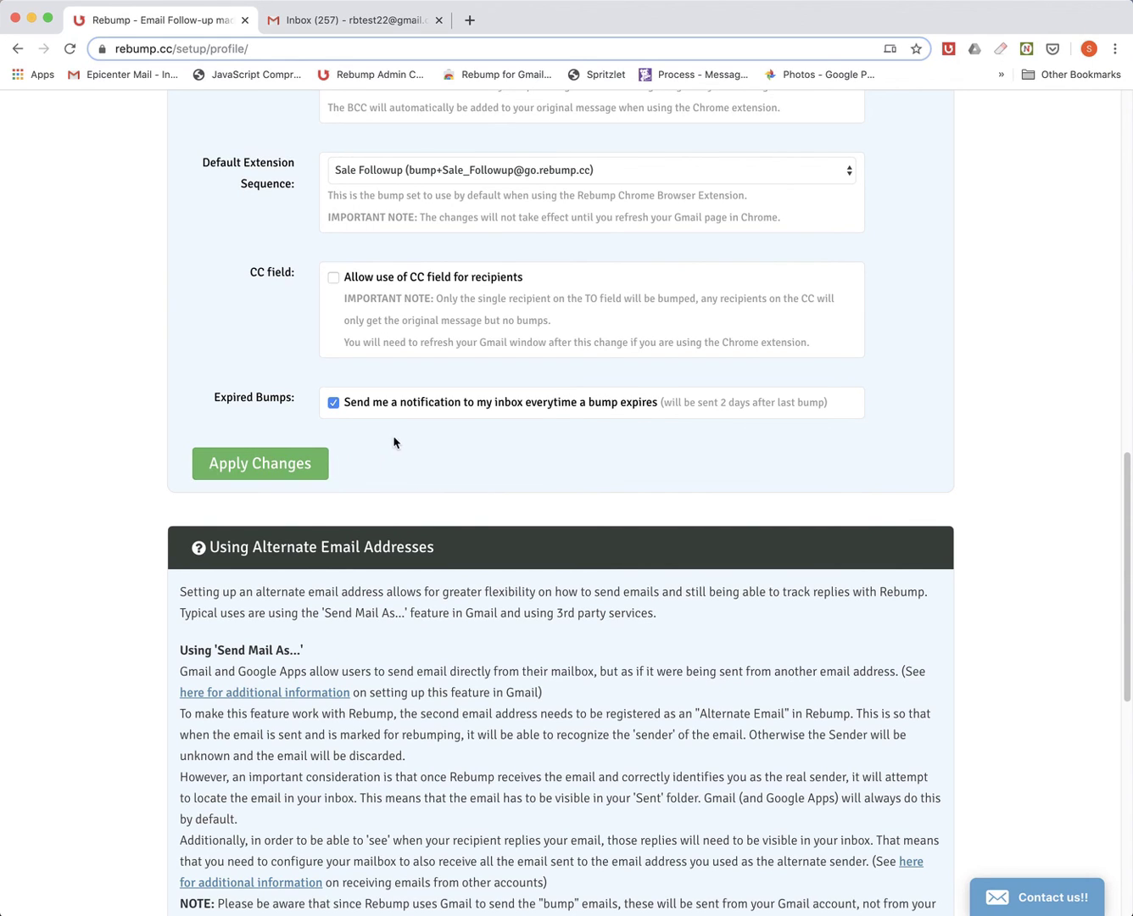
pyautogui.scroll(3, 382, 477)
pyautogui.scroll(12, 379, 477)
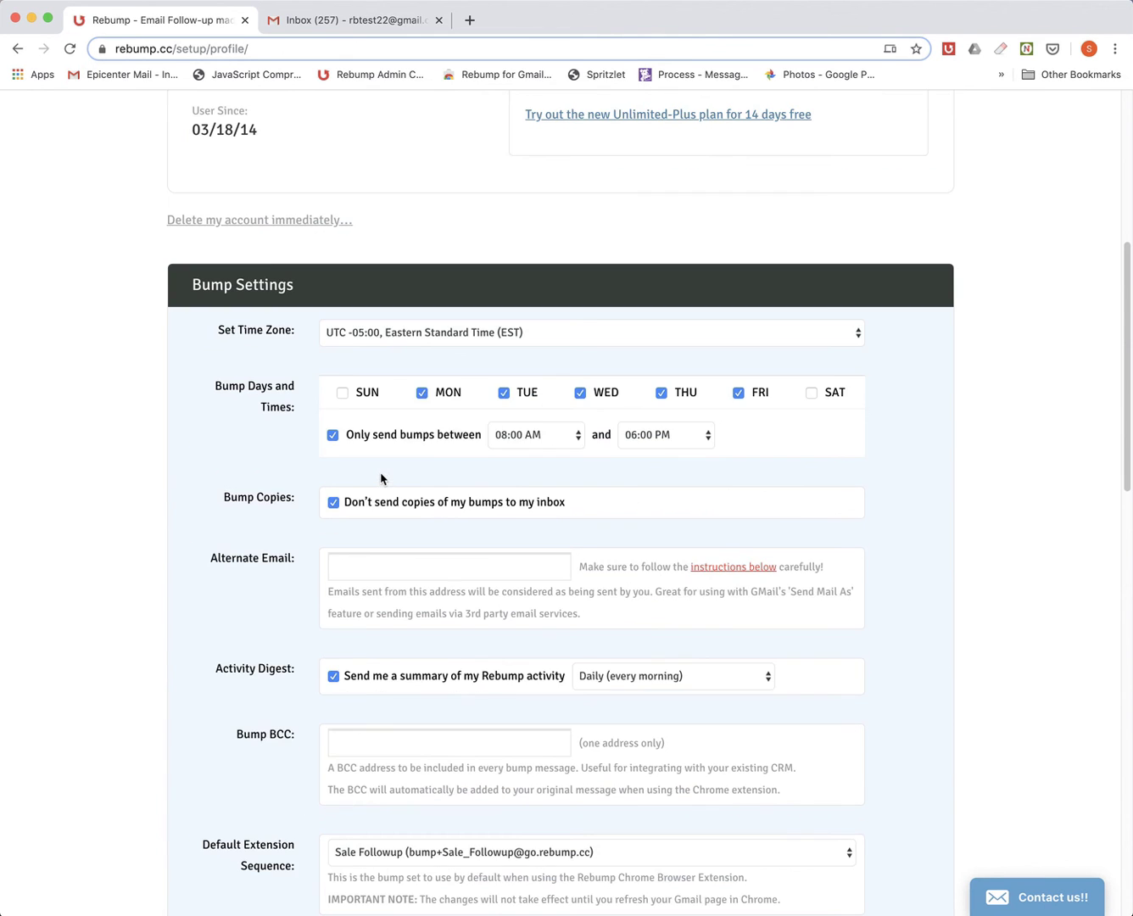